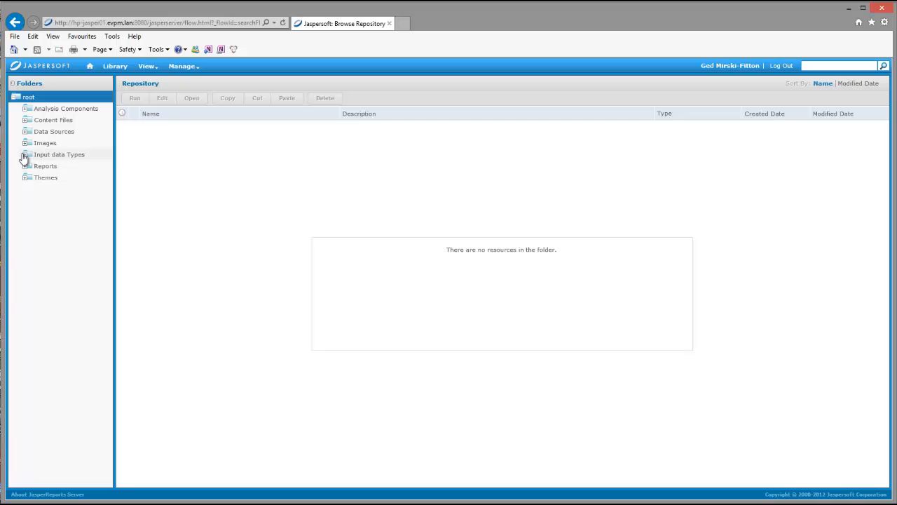
- Start a new input control in the Input data Types folder, with type Multi-select Query (check box)
click(24, 157)
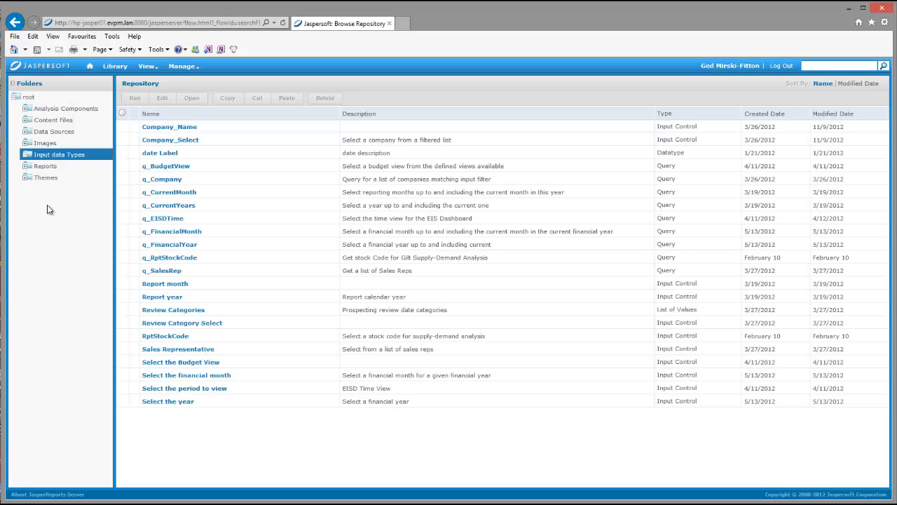
right_click(69, 157)
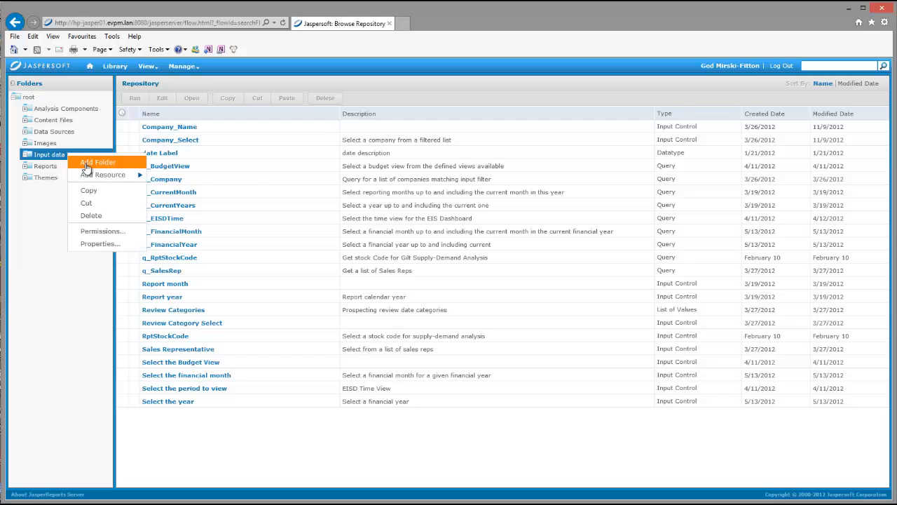
mouse_move(90, 176)
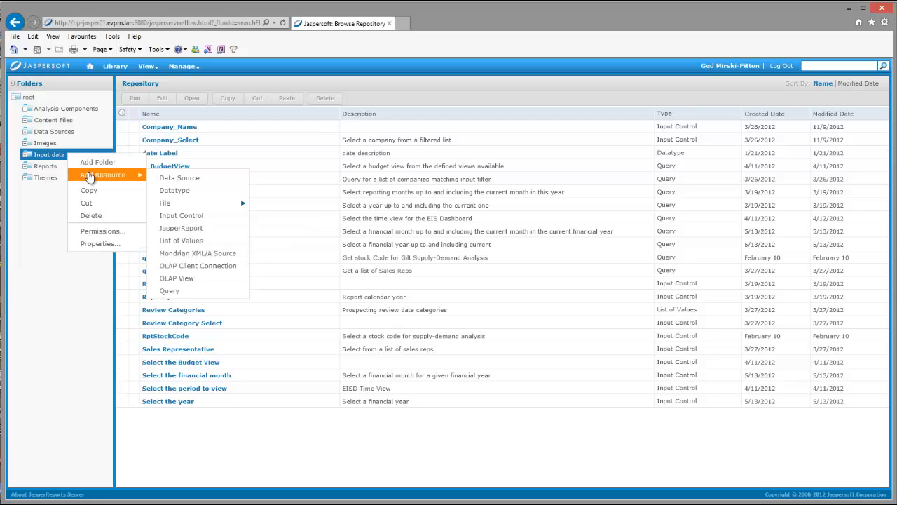
click(191, 216)
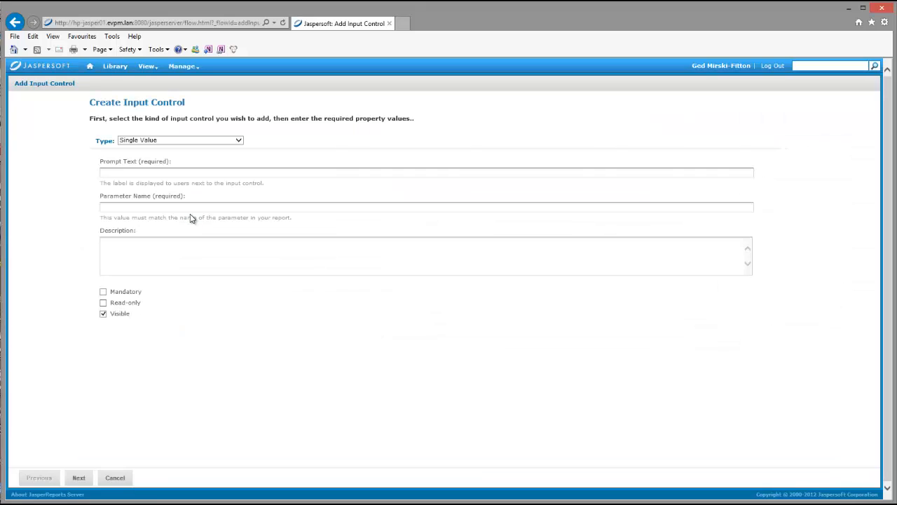
click(239, 141)
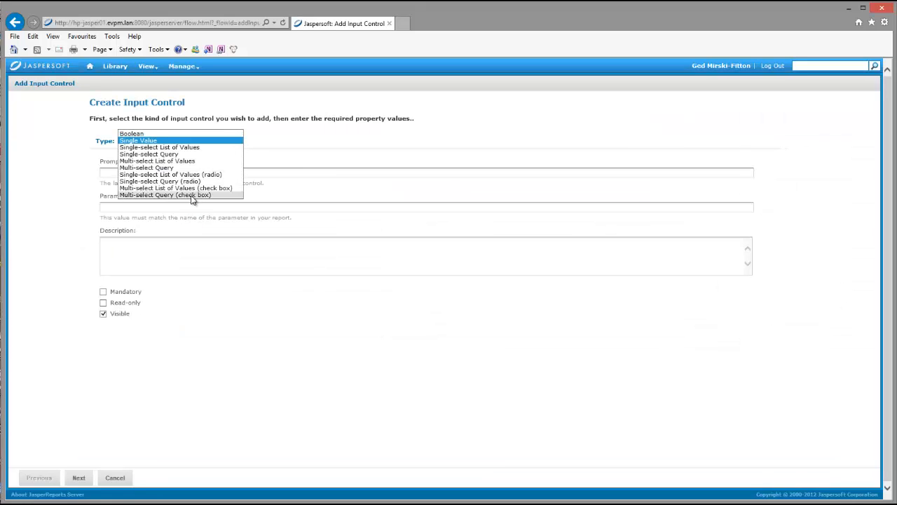
click(140, 195)
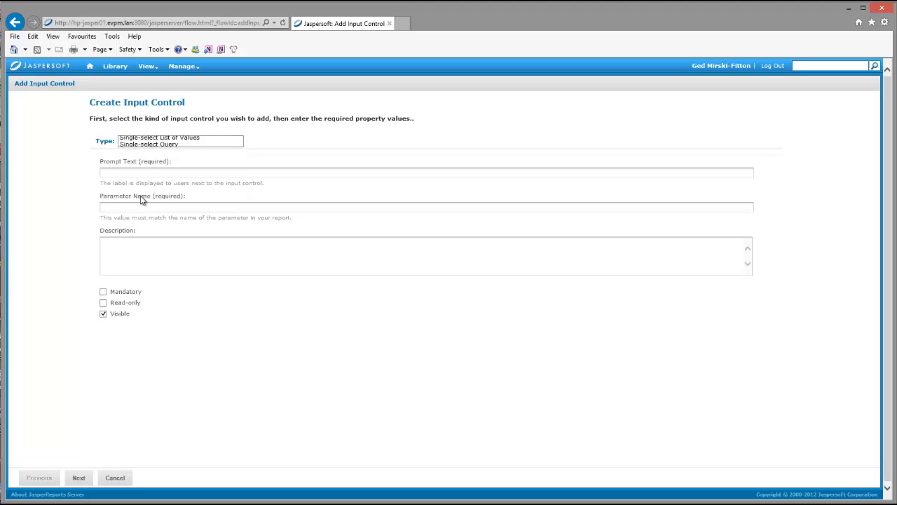
- Enter SelectCategory as the input control's prompt text, parameter name and description, make it mandatory, and continue to locating the query
click(127, 171)
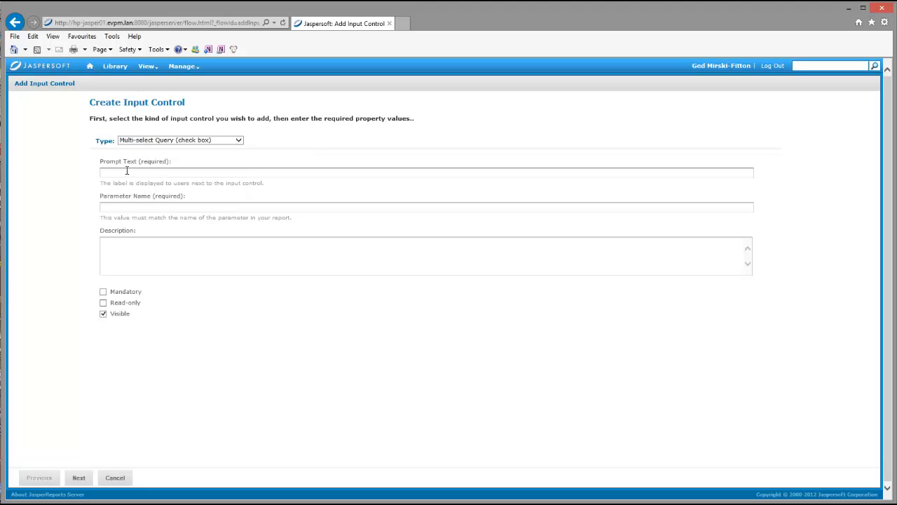
text(SelectCategory)
click(109, 244)
text(SelectCateg)
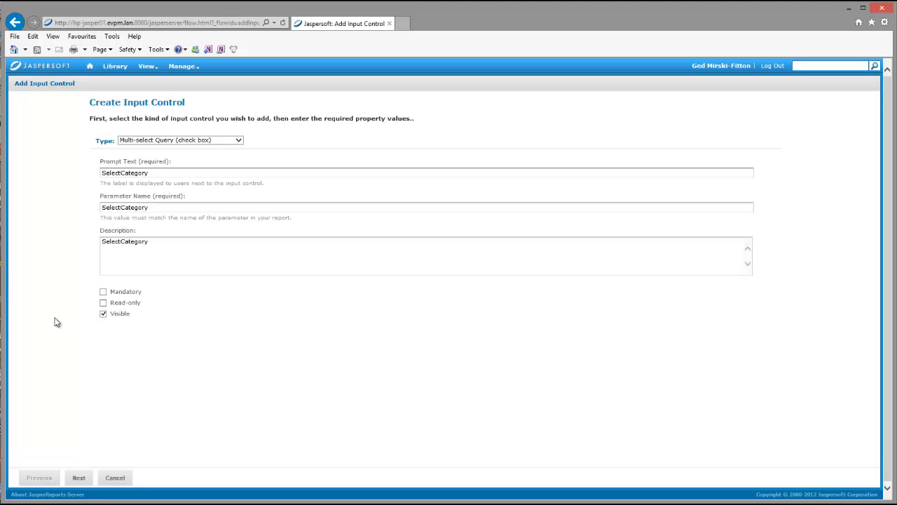
click(103, 292)
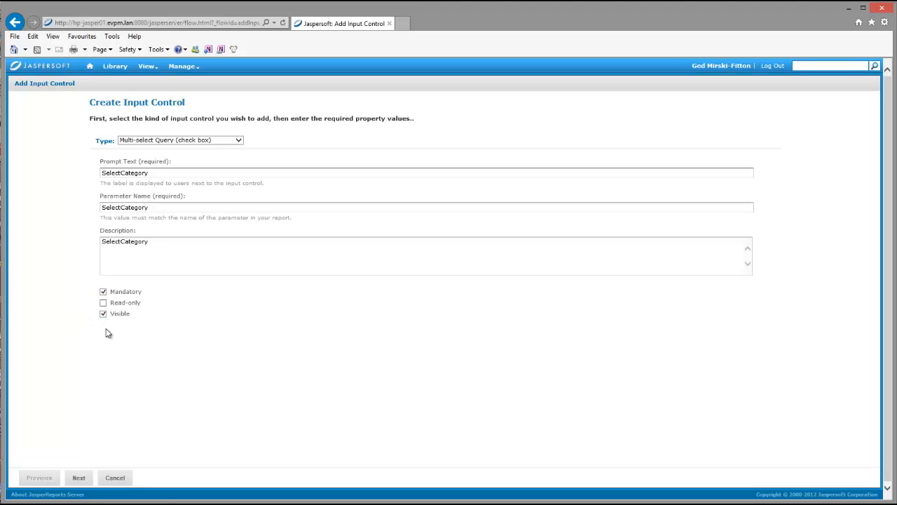
click(81, 479)
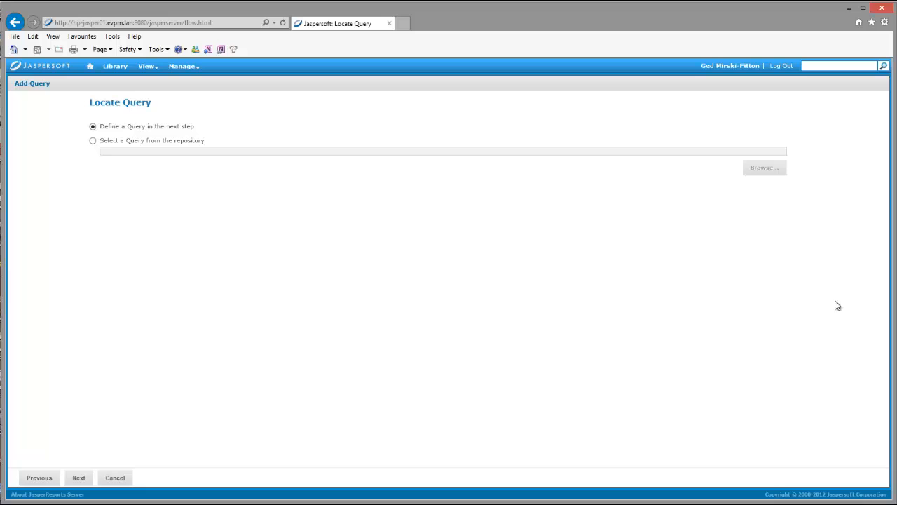
- Choose to define a new query, using SelectCategory as its name, resource ID and description
click(80, 479)
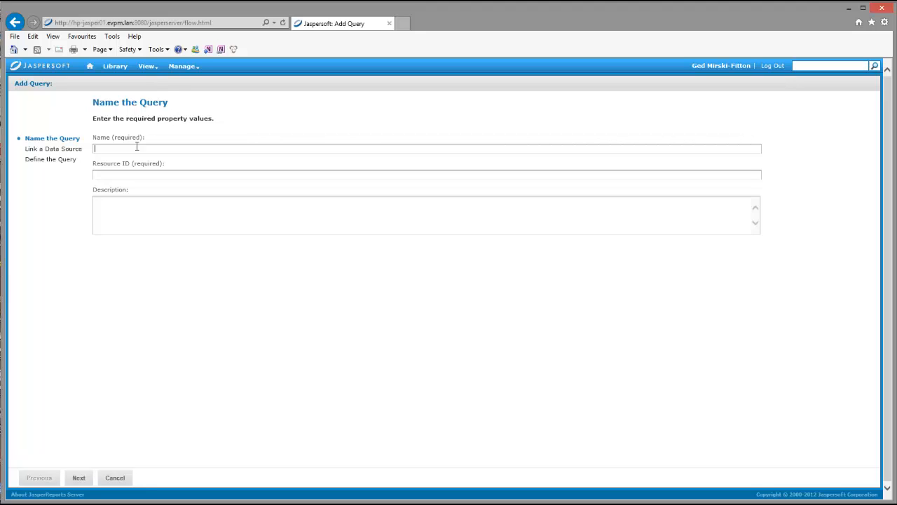
text(SelectCa)
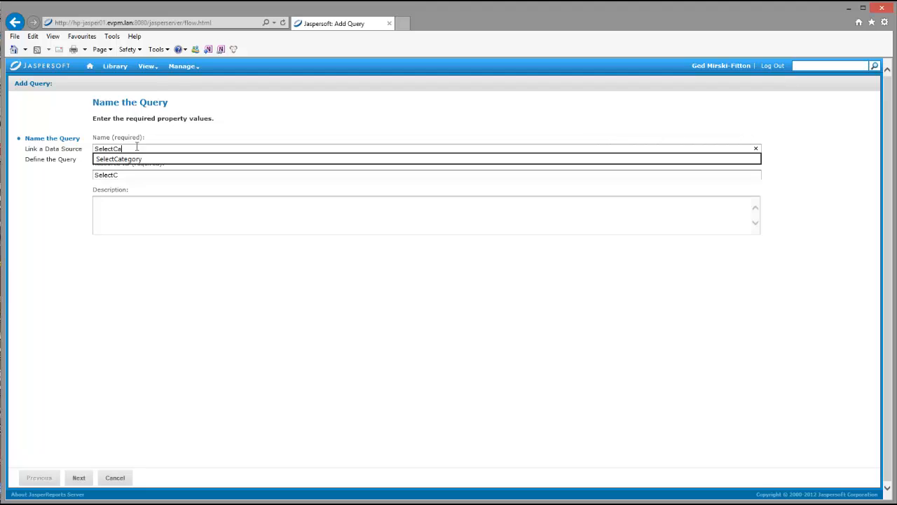
text(tegory)
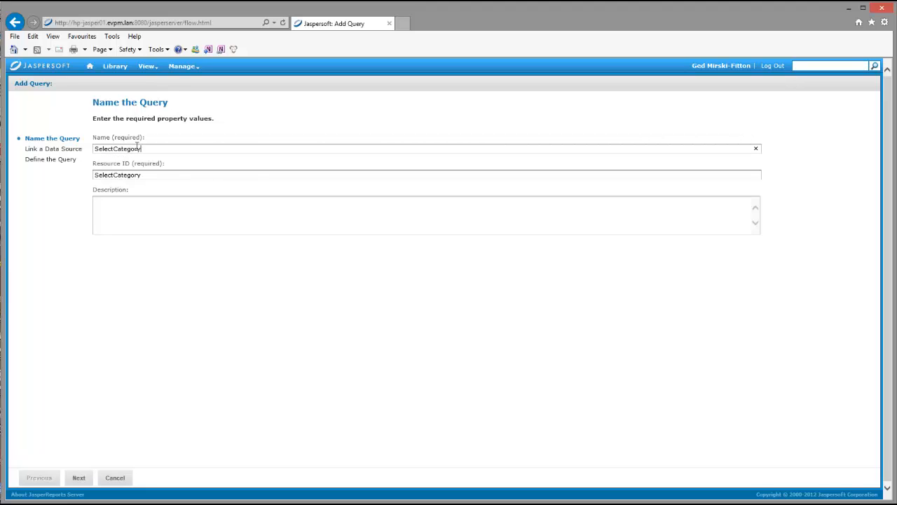
drag(154, 175, 68, 182)
key(ctrl+c)
click(96, 203)
key(ctrl+v)
click(81, 479)
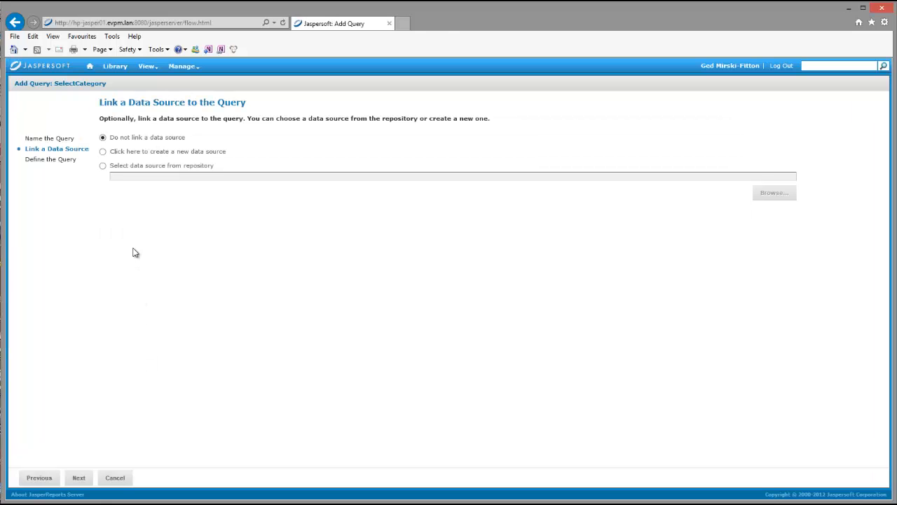
- Link the query to the JSRGDW data source from the repository's Data Sources folder and continue to the query definition
click(103, 167)
click(774, 194)
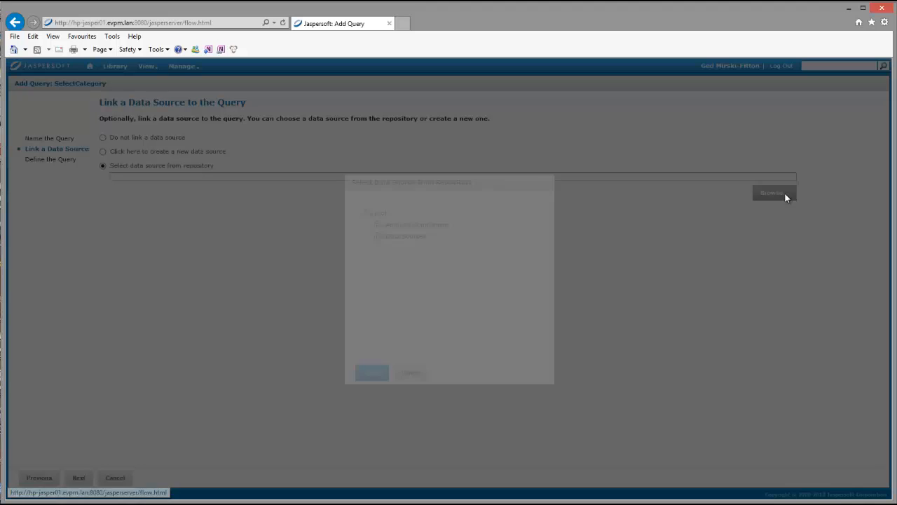
click(379, 242)
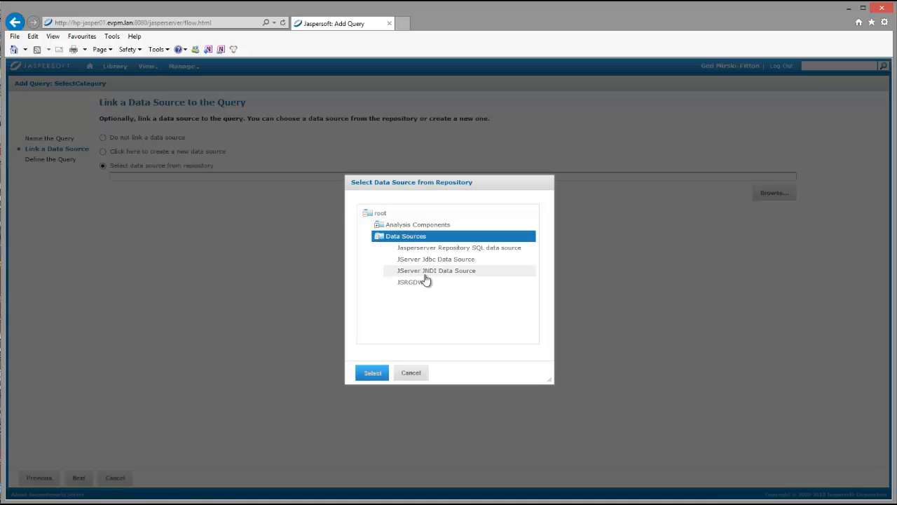
click(416, 282)
click(372, 373)
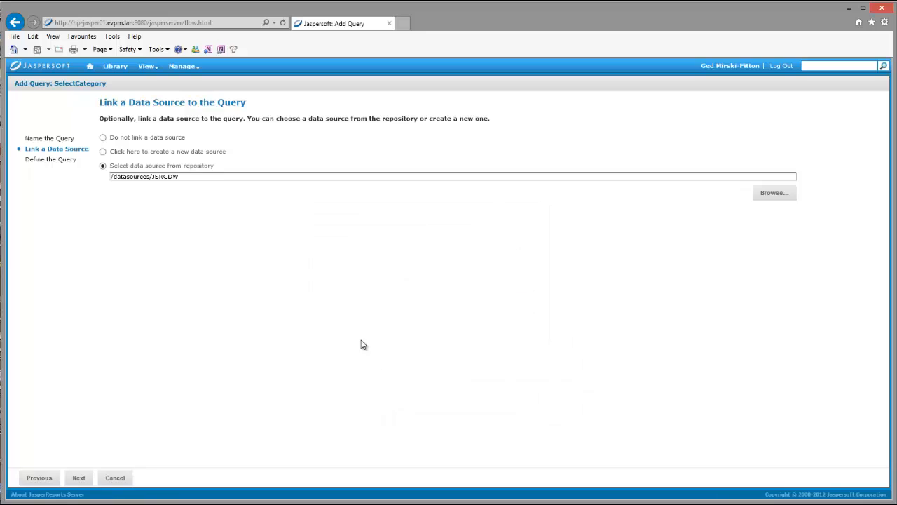
click(79, 480)
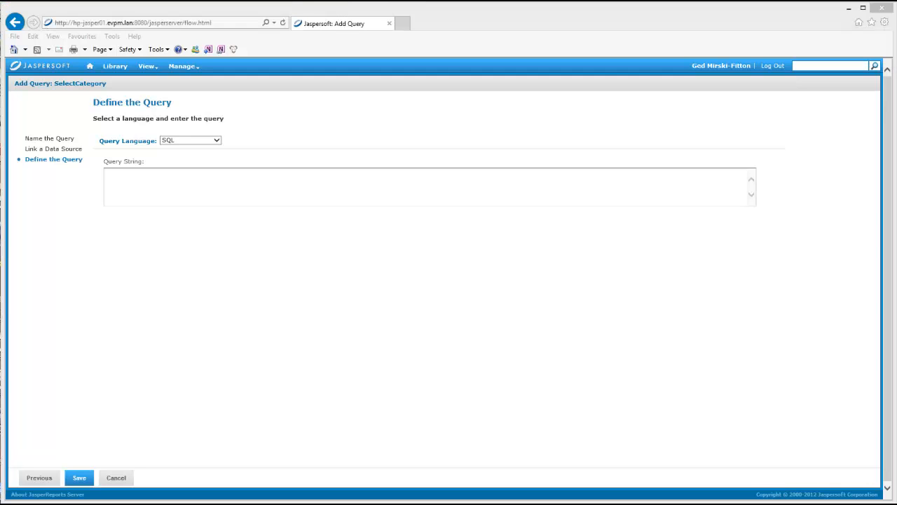
- Save an SQL query that uses SELECT DISTINCTROW on PD.pdCategory and PD.pdCategoryDescription from ProductDimension AS PD, ordered by PD.pdCategory
click(110, 176)
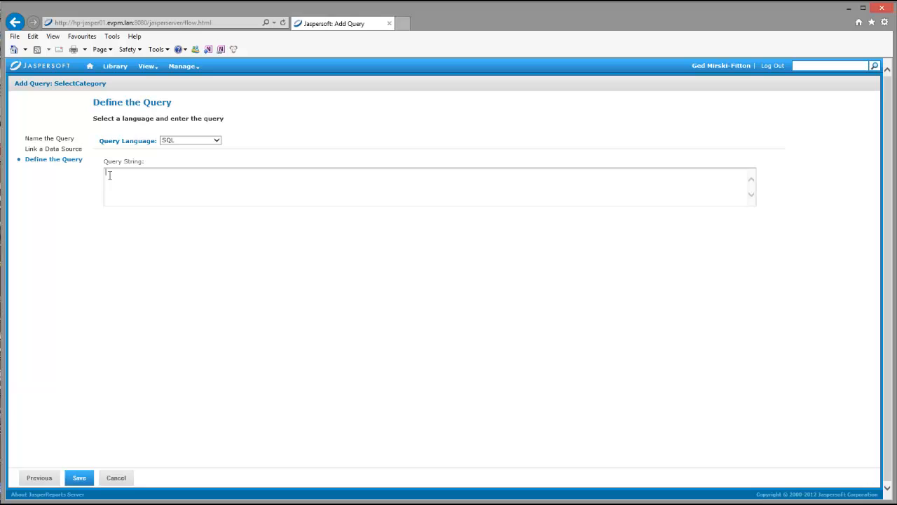
key(ctrl+v)
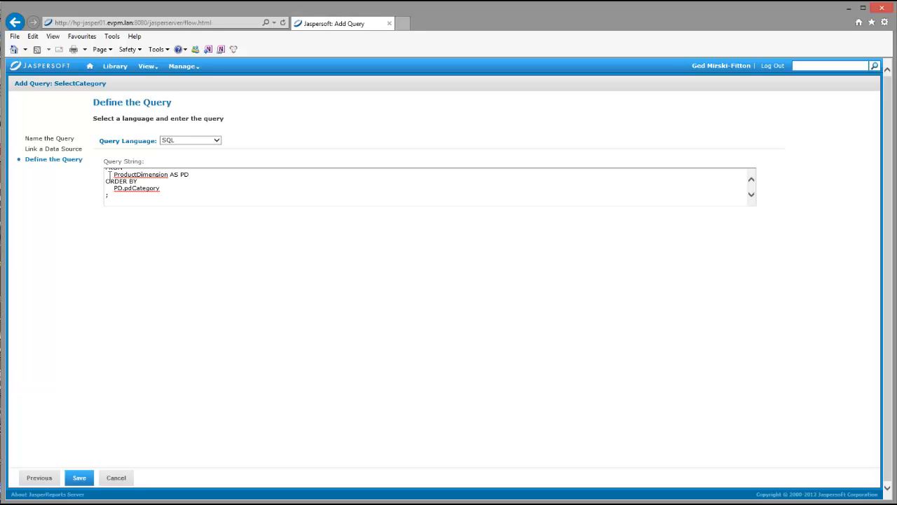
scroll(235, 194, up, 3)
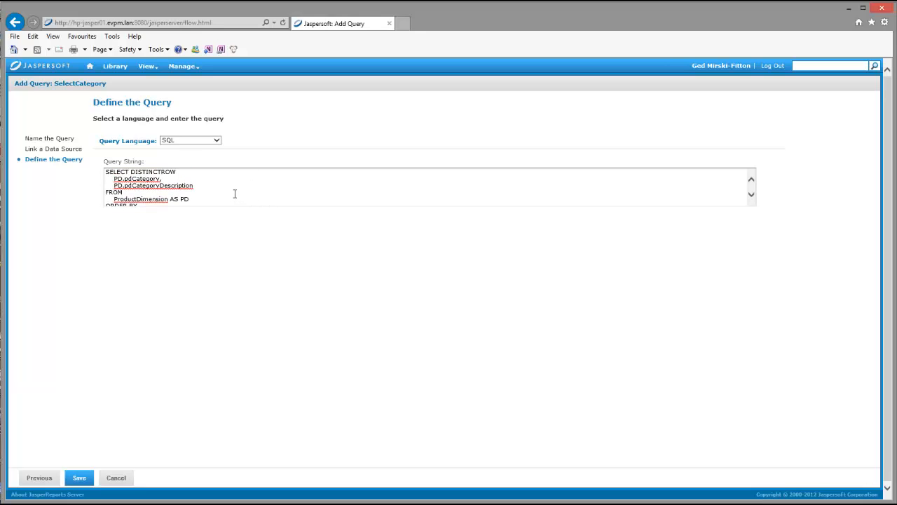
scroll(235, 193, down, 4)
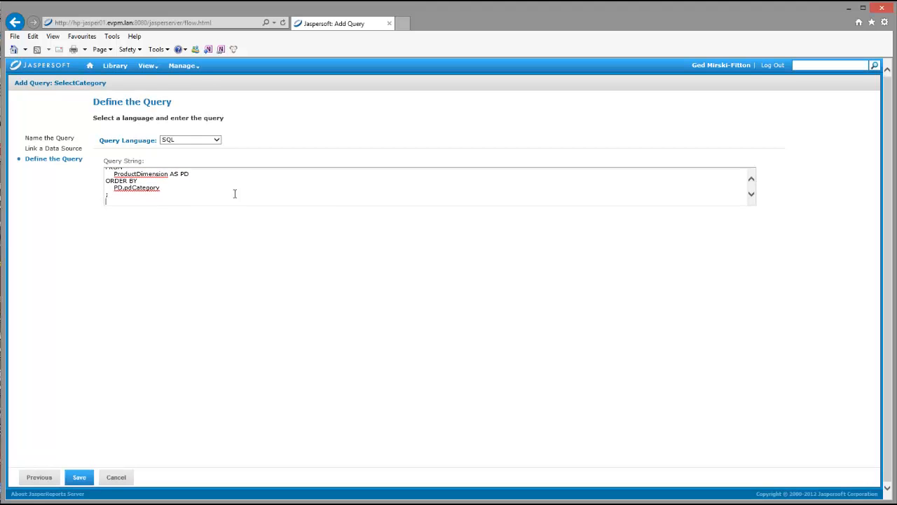
click(82, 481)
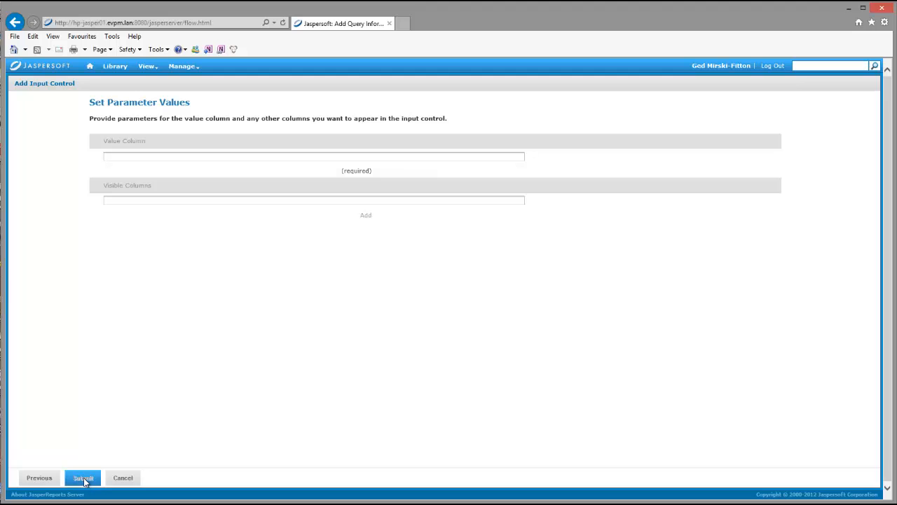
- Set the value column to pdCategory, add pdCategoryDescription as a visible column, and submit the input control
click(144, 157)
text(pd)
text(Ca)
text(pdCat)
text(ego)
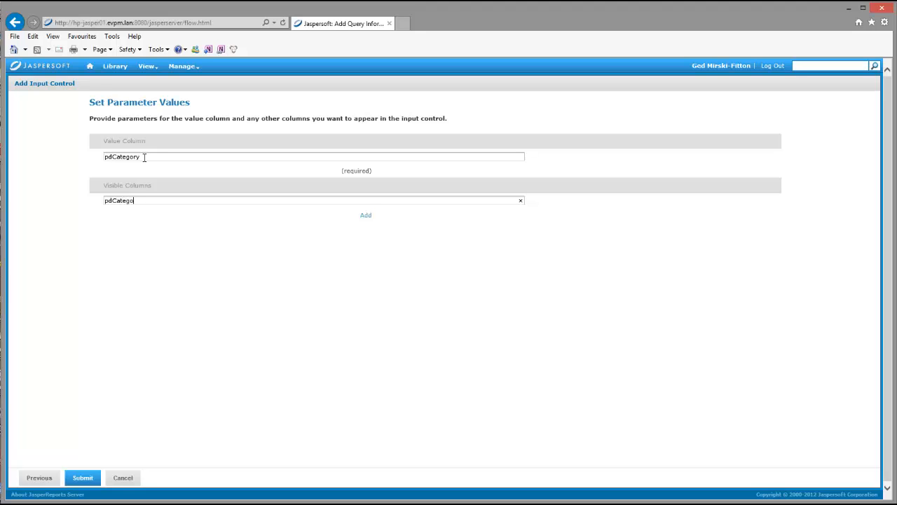
text(ryDescription)
click(361, 217)
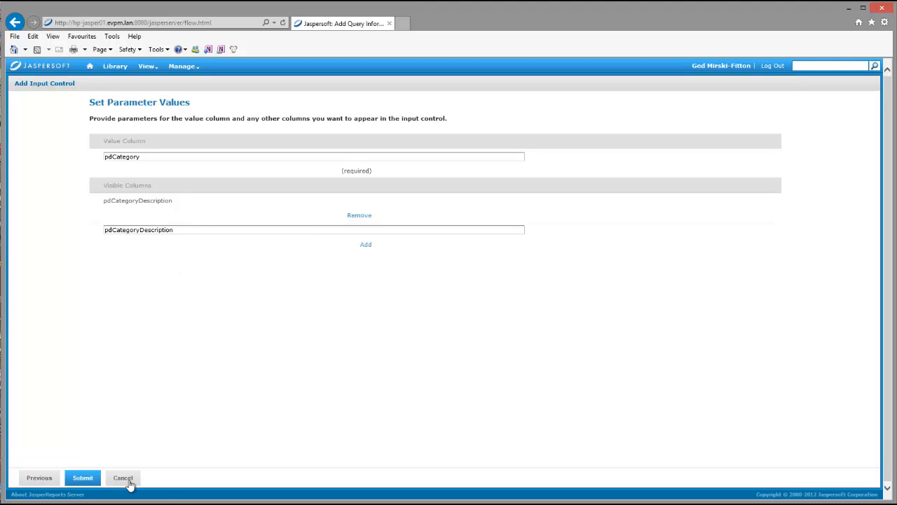
click(80, 478)
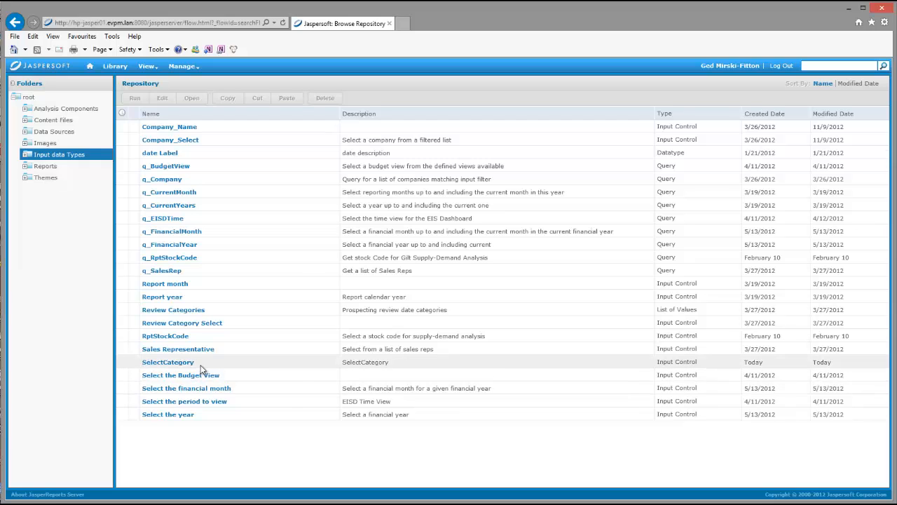
- Check the SelectCategory entry in the repository, switch to iReport Designer, and review TestRep1's report query without changing it
click(236, 365)
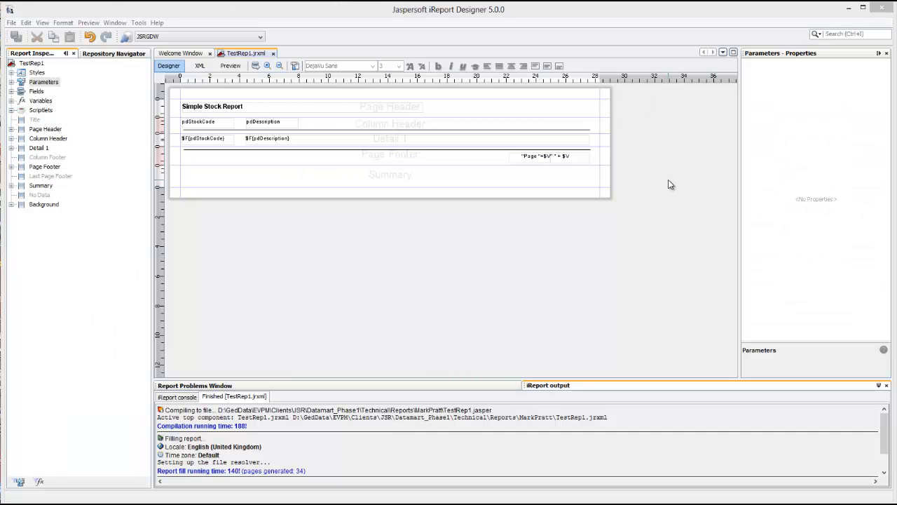
click(255, 66)
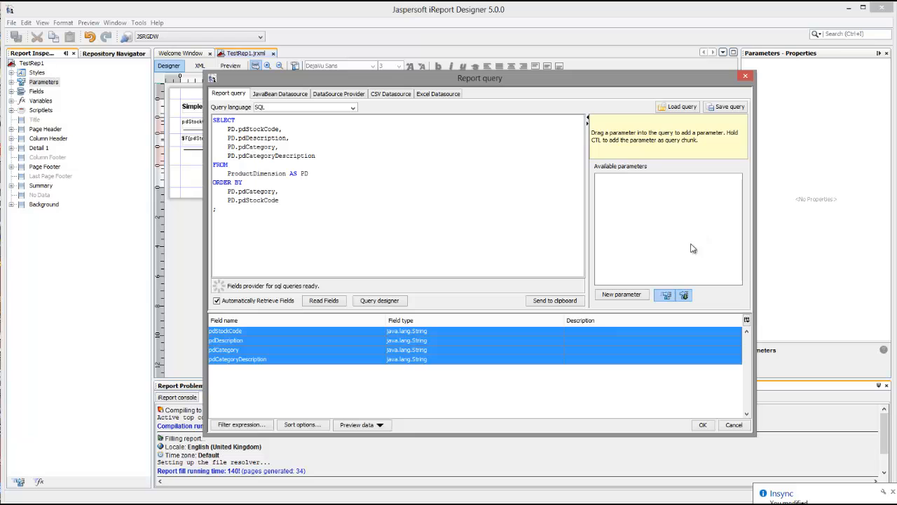
click(734, 425)
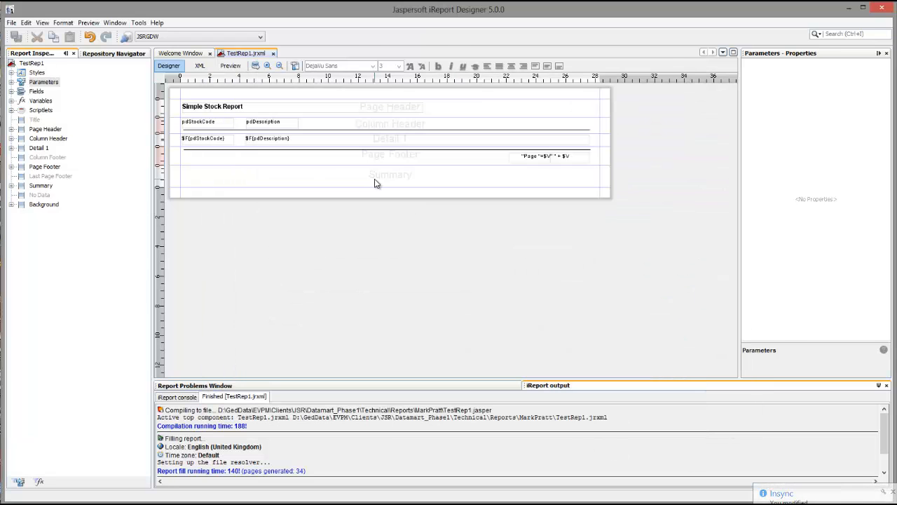
- Add a new parameter to the TestRep1 report and name it SelectCategory
click(11, 82)
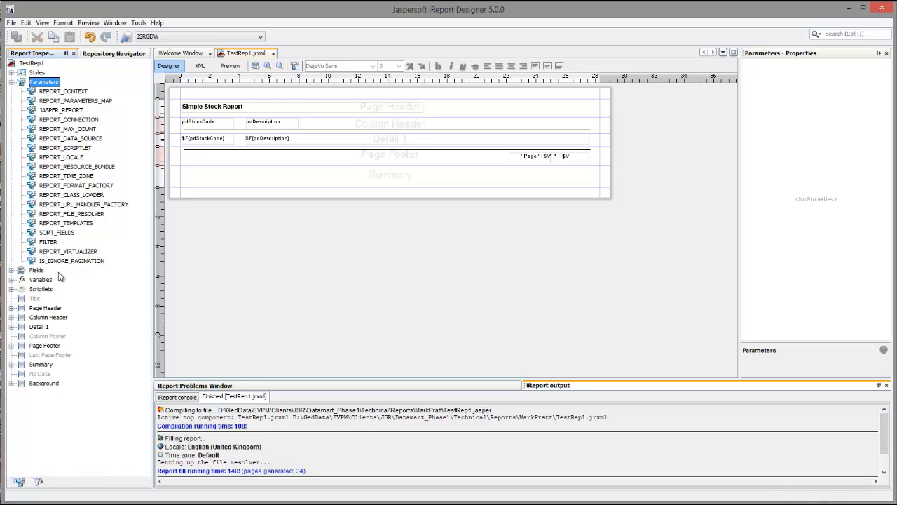
right_click(46, 83)
click(75, 91)
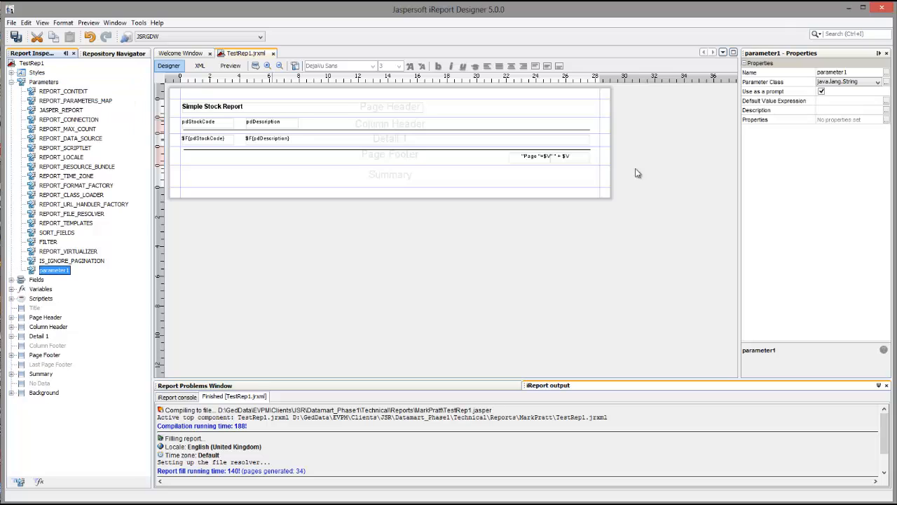
click(853, 72)
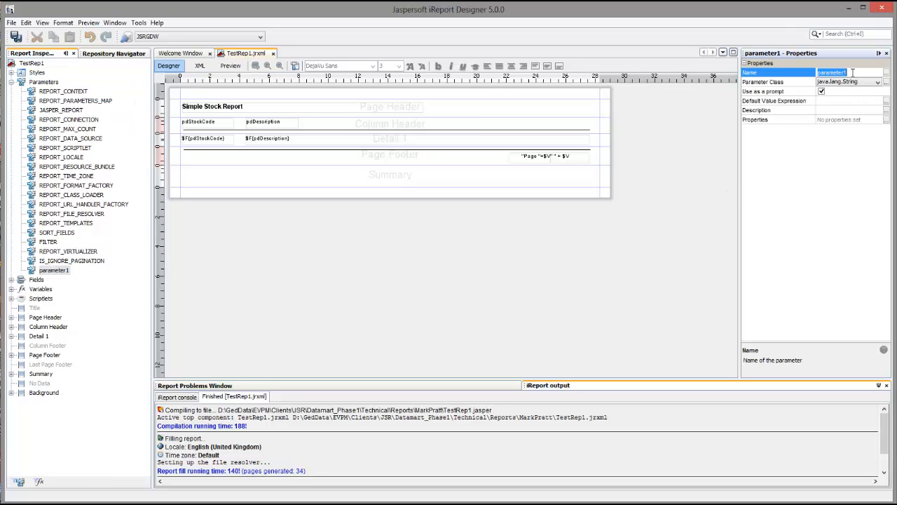
text(SelectCategory)
- Set the SelectCategory parameter's class to java.util.Collection
click(878, 82)
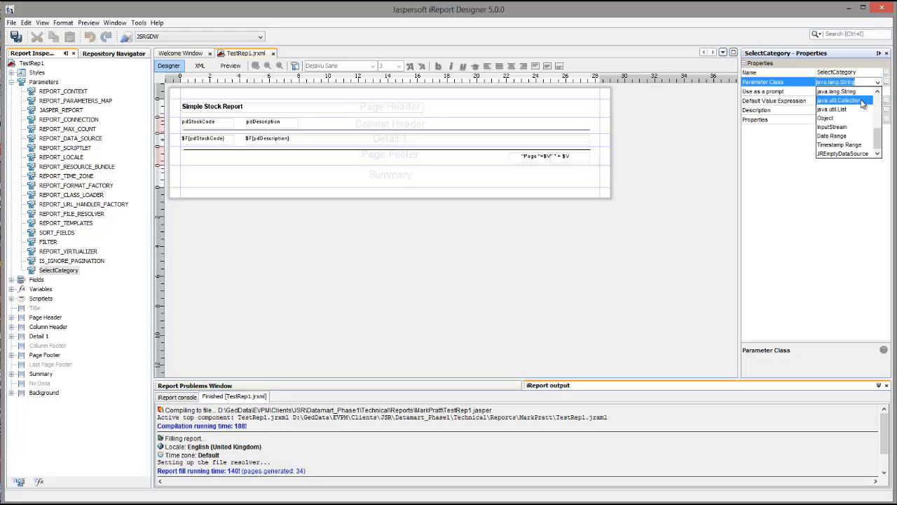
click(862, 102)
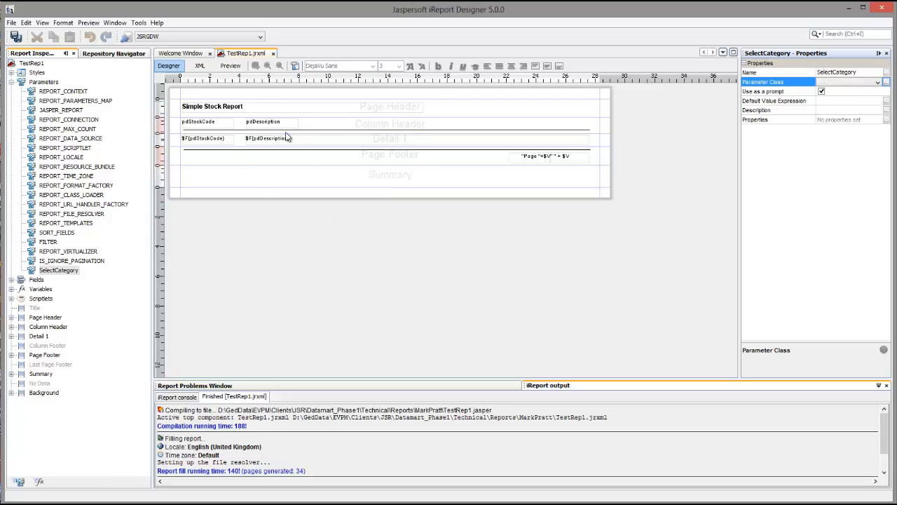
key(Down)
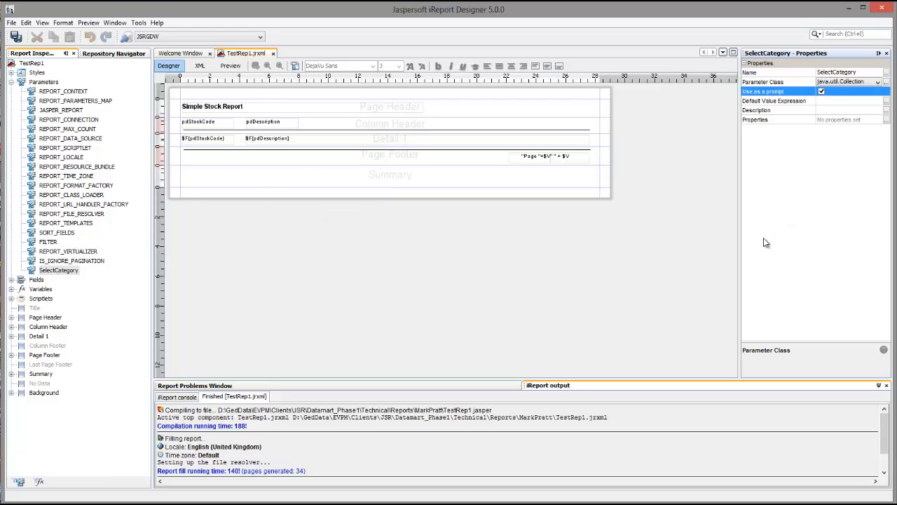
- In the report query, add a WHERE clause after ProductDimension AS PD and insert the SelectCategory parameter indented beneath it
click(71, 271)
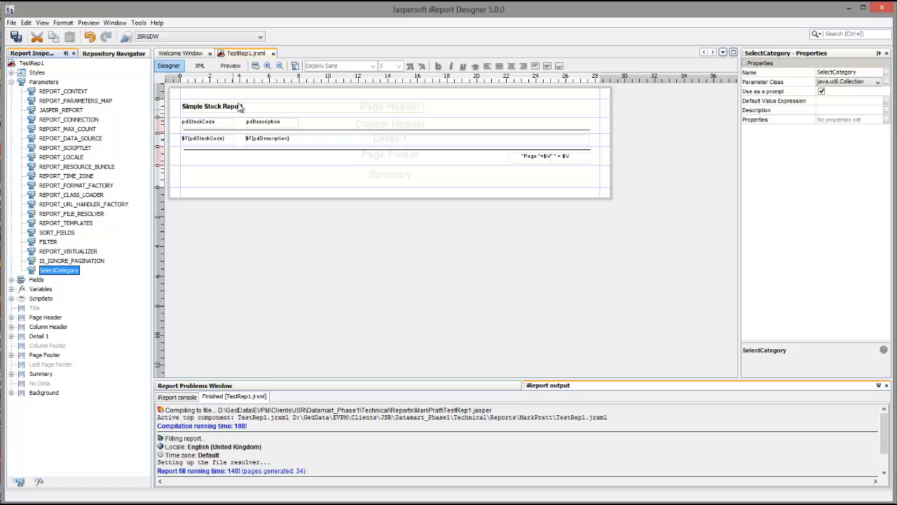
click(255, 65)
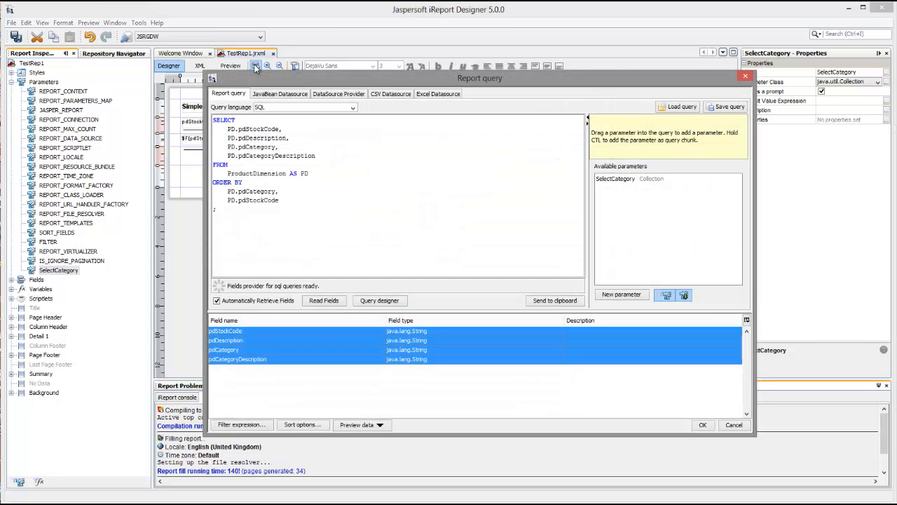
click(606, 180)
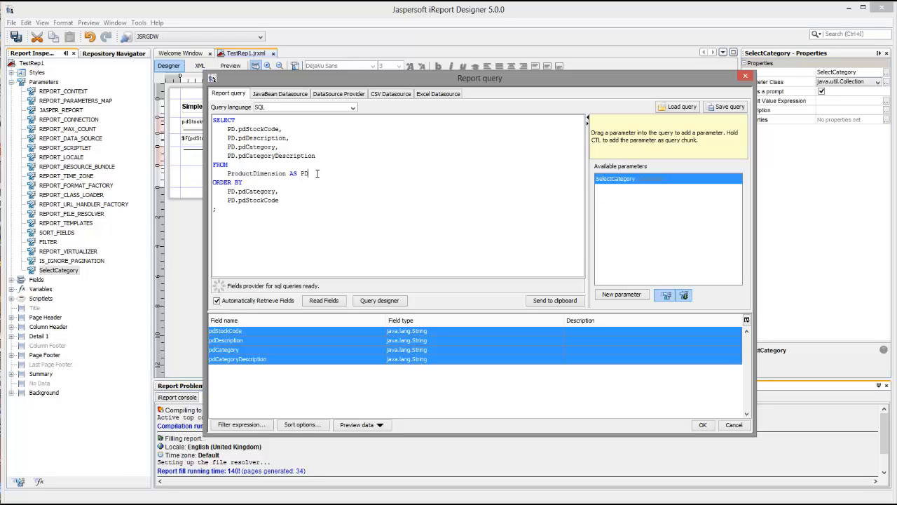
key(Return)
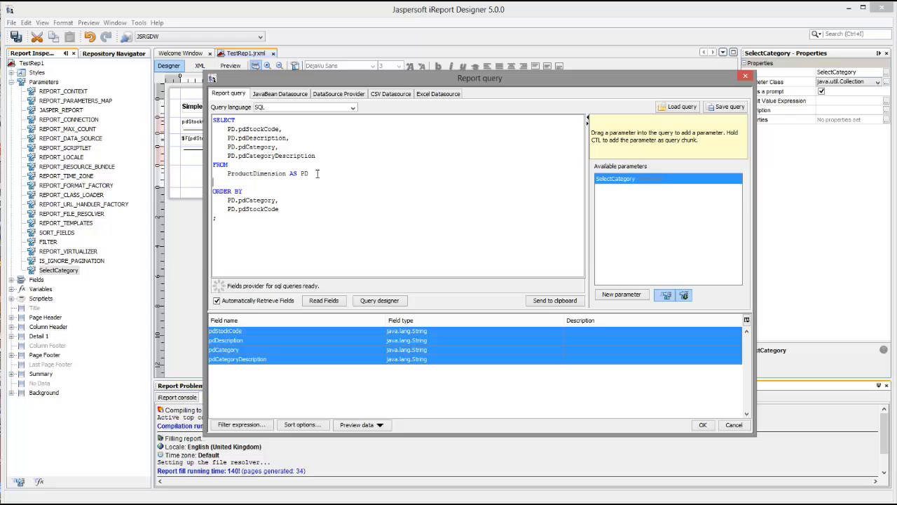
text(W)
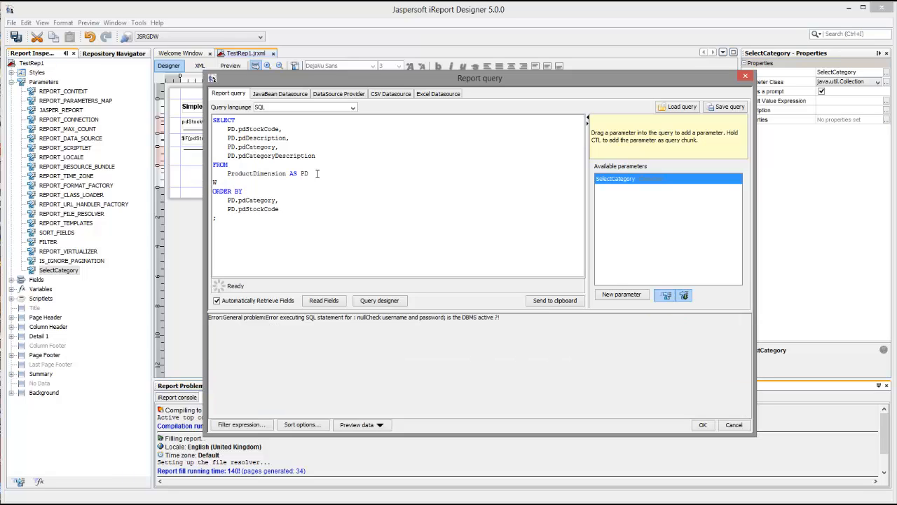
text(HERE)
key(Return)
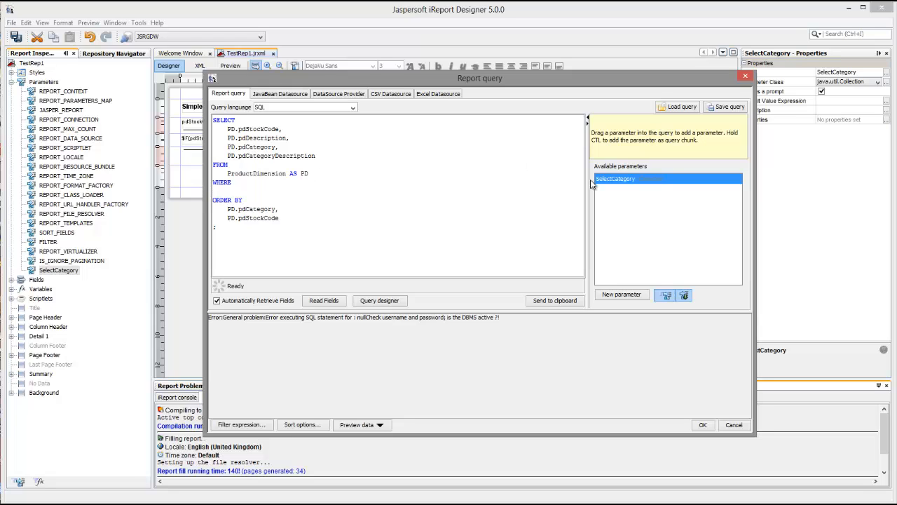
drag(613, 180, 240, 194)
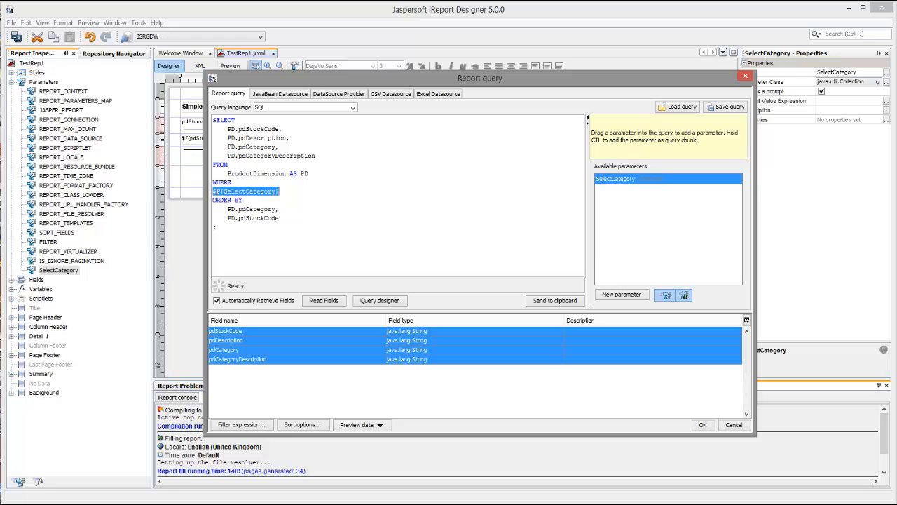
click(296, 186)
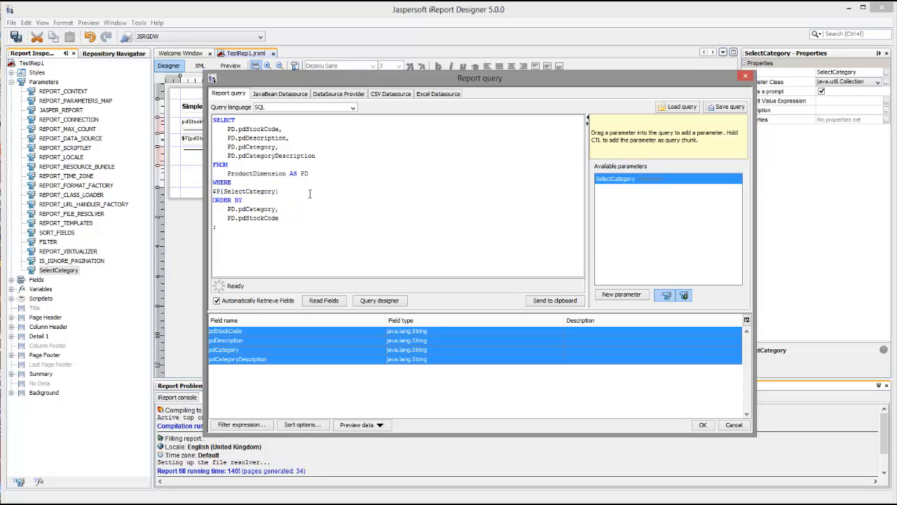
key(Tab)
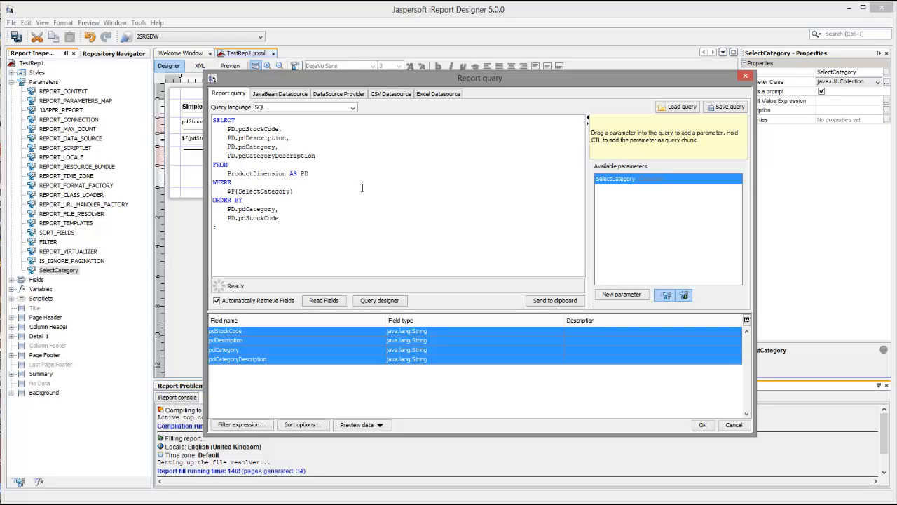
- Turn the parameter reference into $X{IN, PD.pdCategory, SelectCategory} and accept the report query
key(Right)
key(Delete)
text(X{)
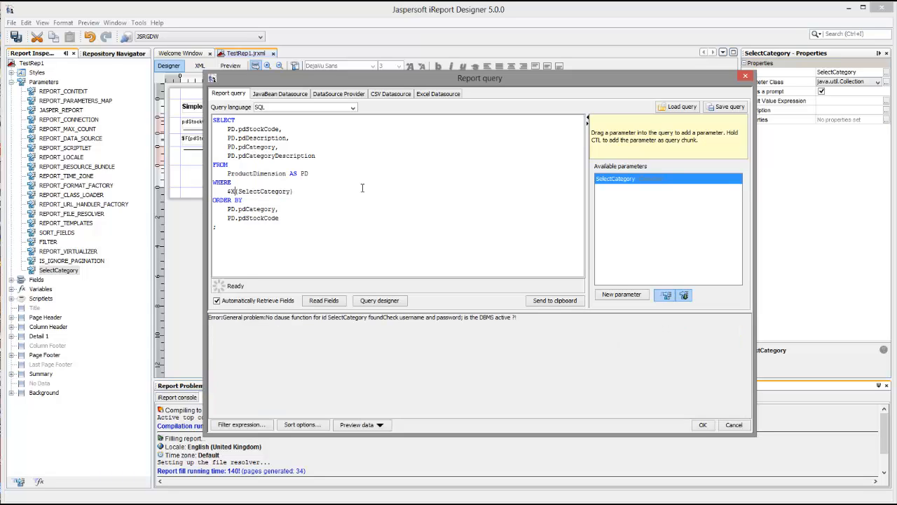
text(IN)
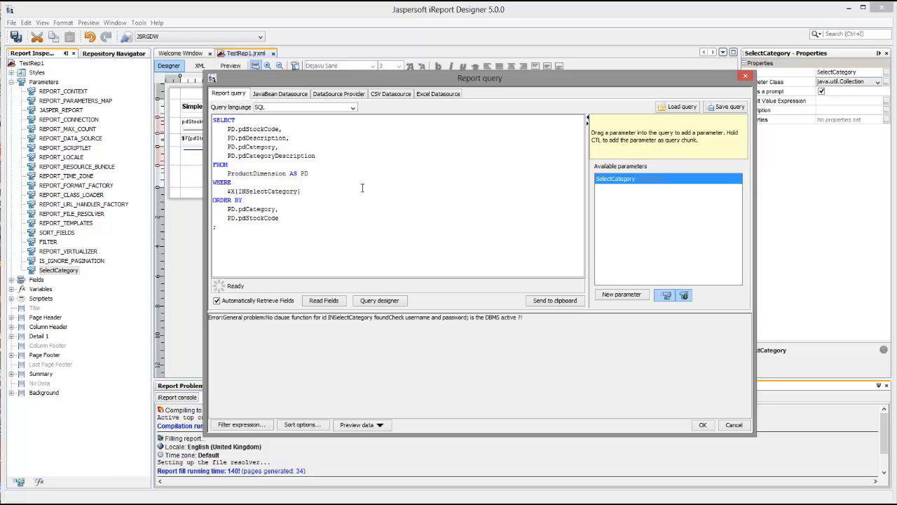
text(, )
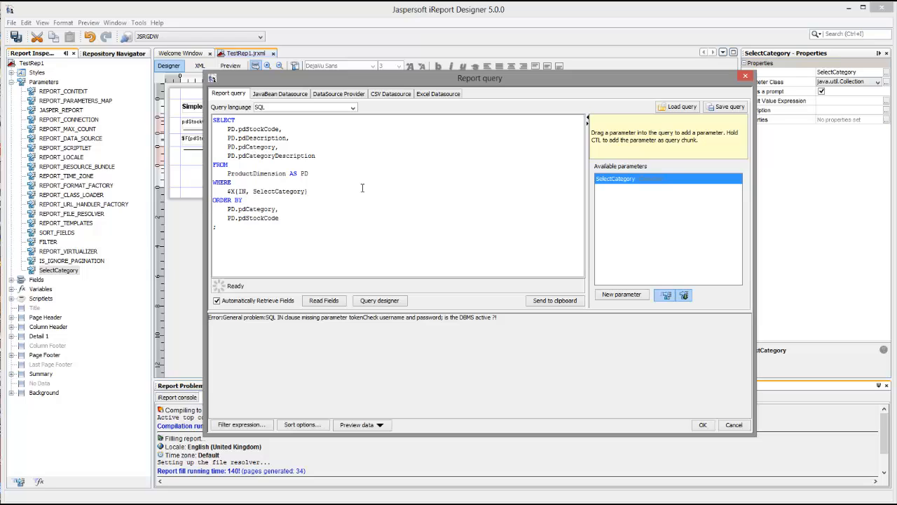
text(PD.pdCategory,)
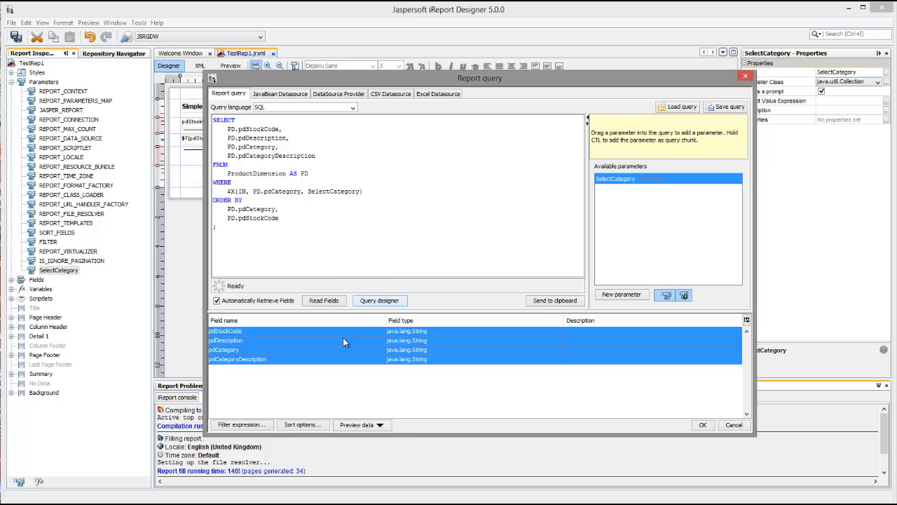
click(702, 425)
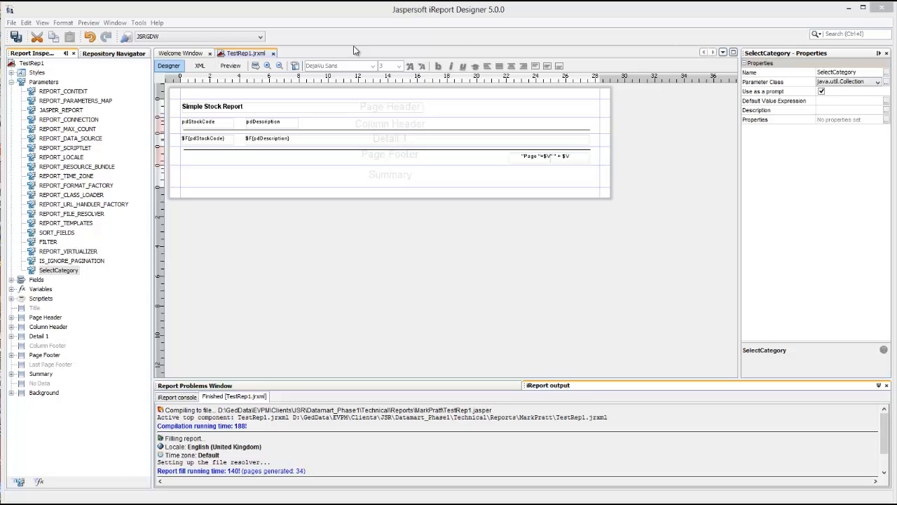
- Link the existing SelectCategory input control from the repository's datatypes folder to SimpleStockReport's input controls
click(128, 54)
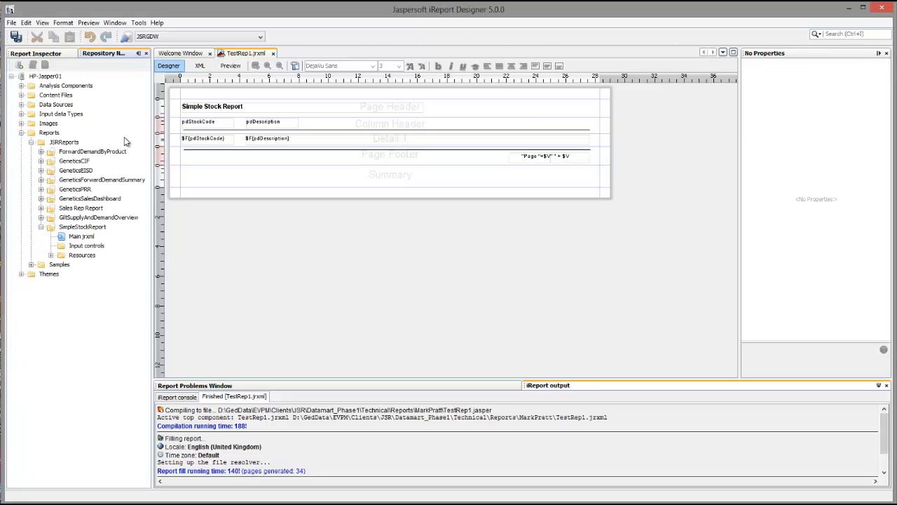
click(83, 248)
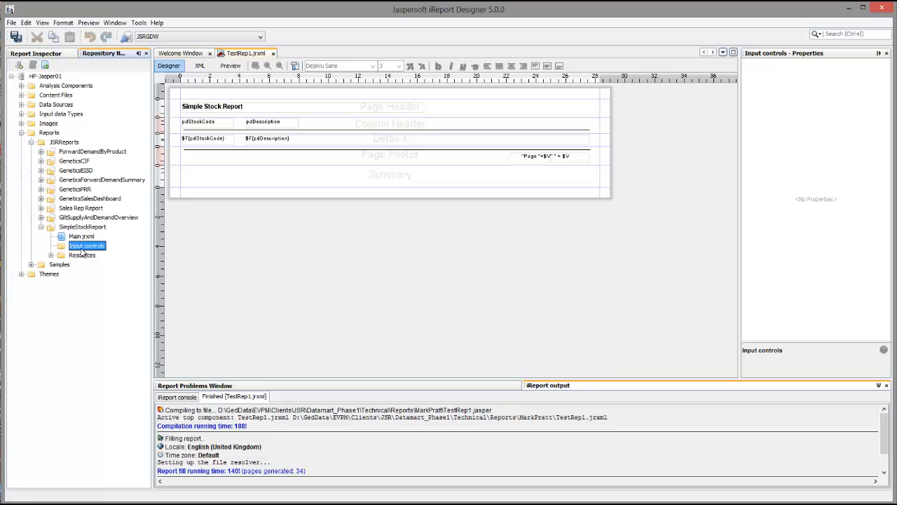
right_click(85, 249)
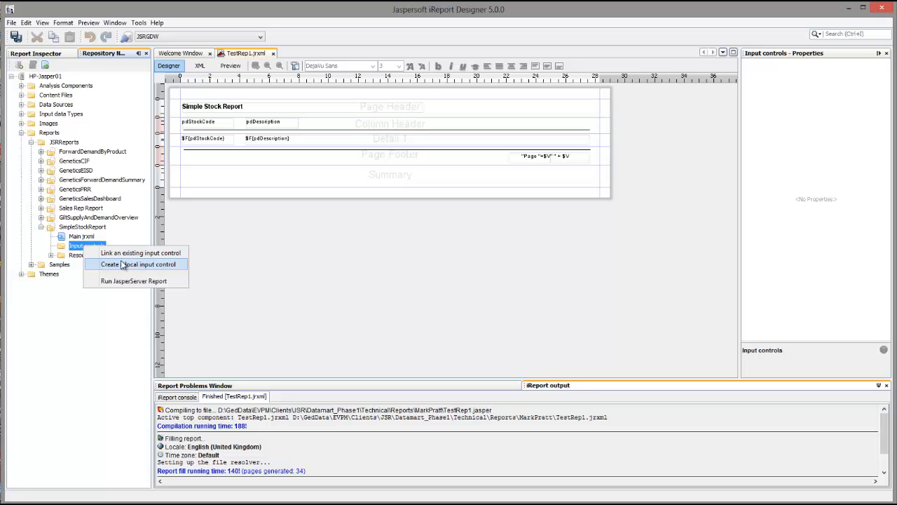
click(140, 253)
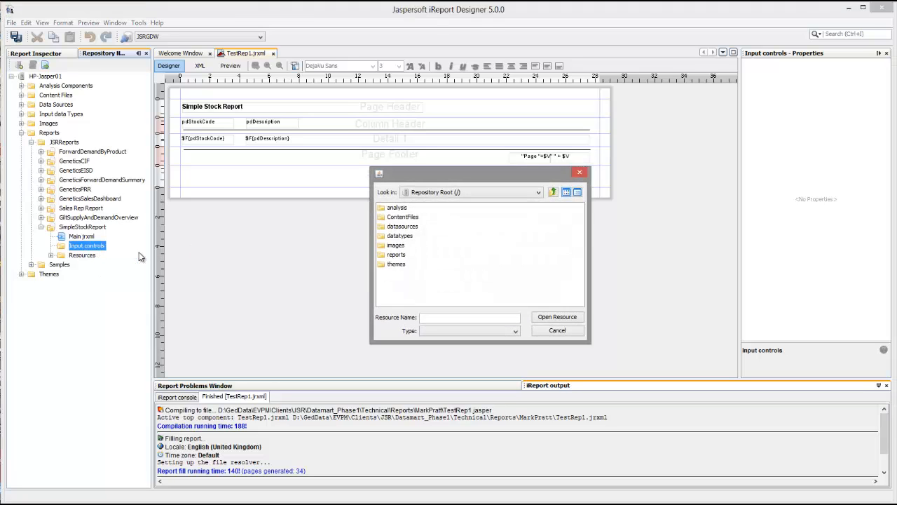
double_click(383, 236)
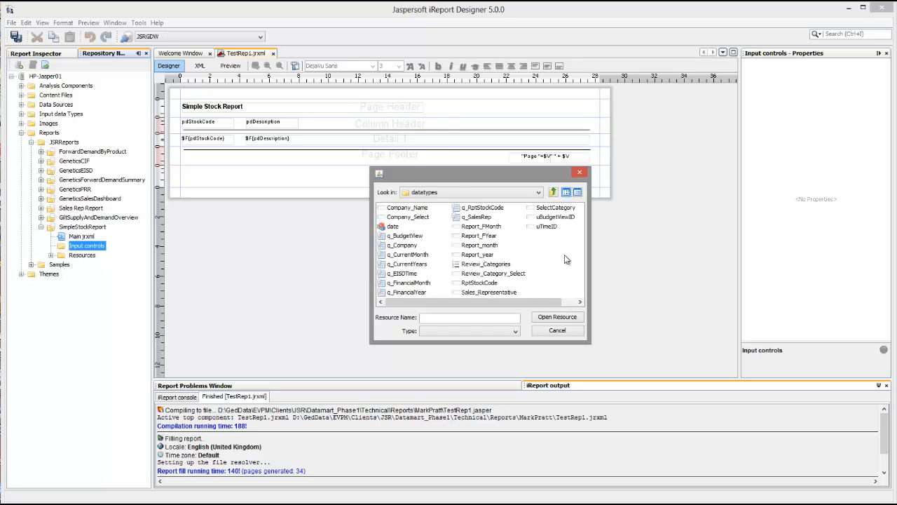
click(551, 209)
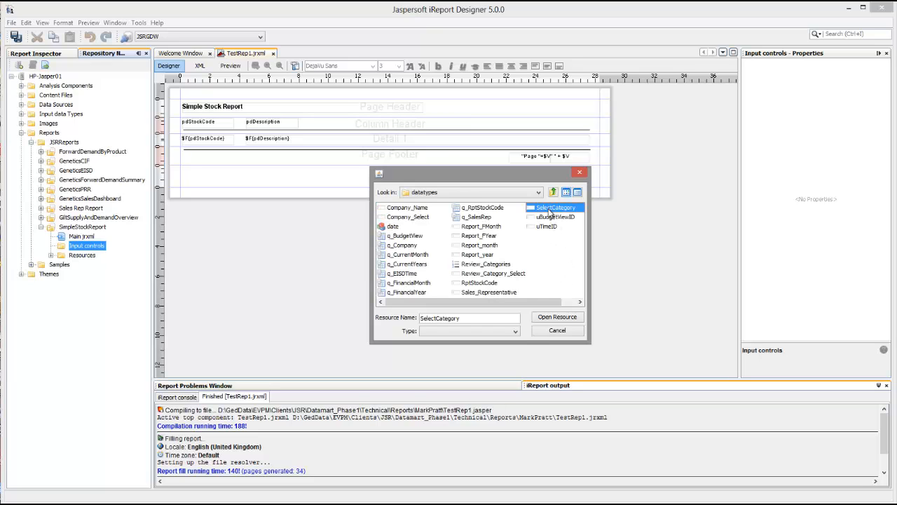
click(516, 332)
click(516, 333)
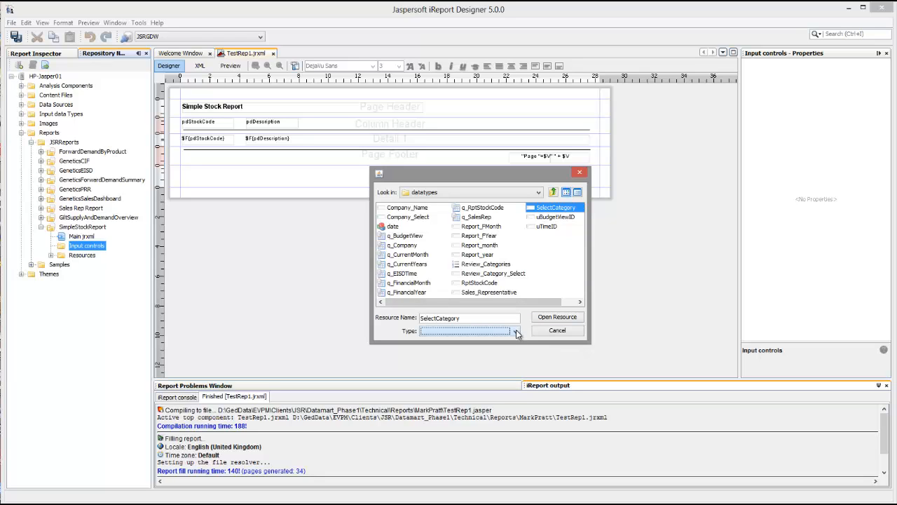
click(500, 319)
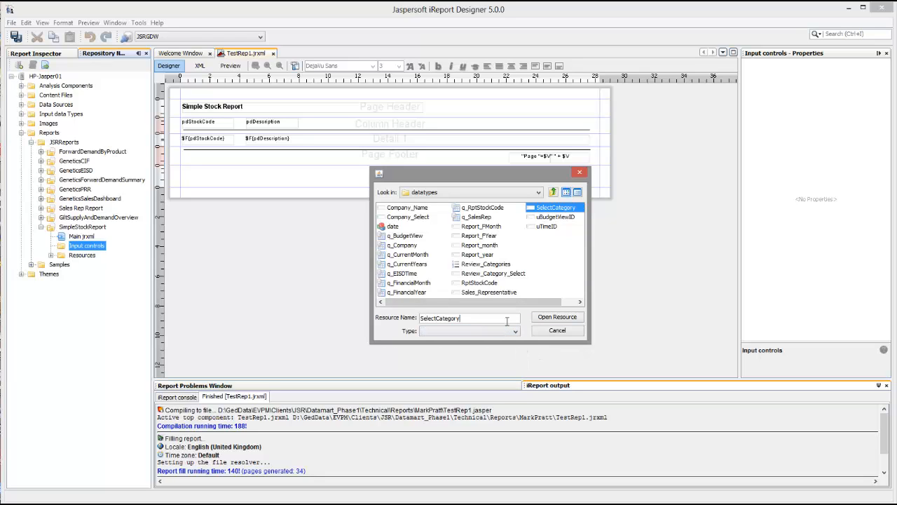
click(556, 317)
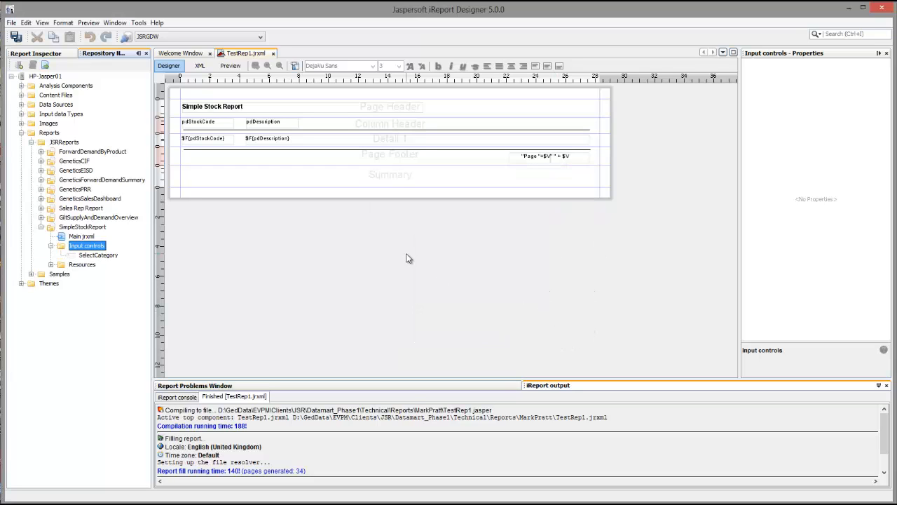
click(106, 256)
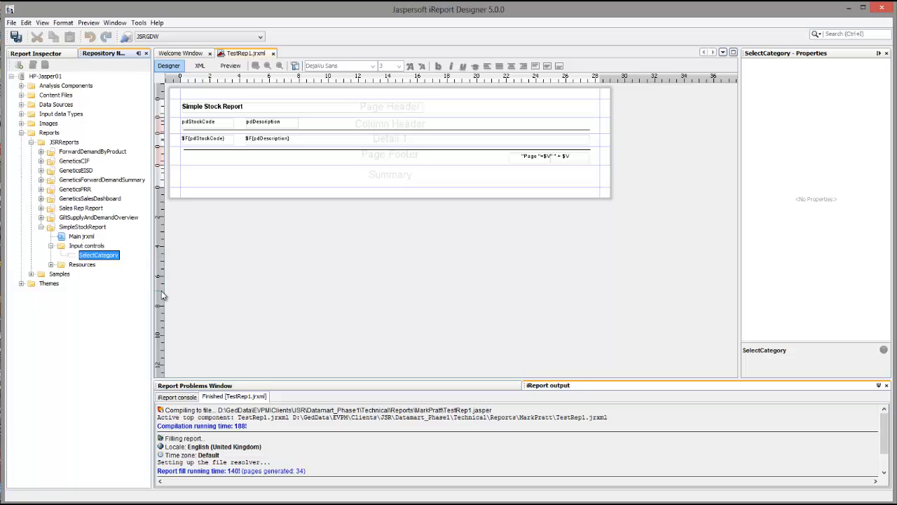
- Replace SimpleStockReport's Main jrxml on the server with the current document, saving the modified file first
click(59, 50)
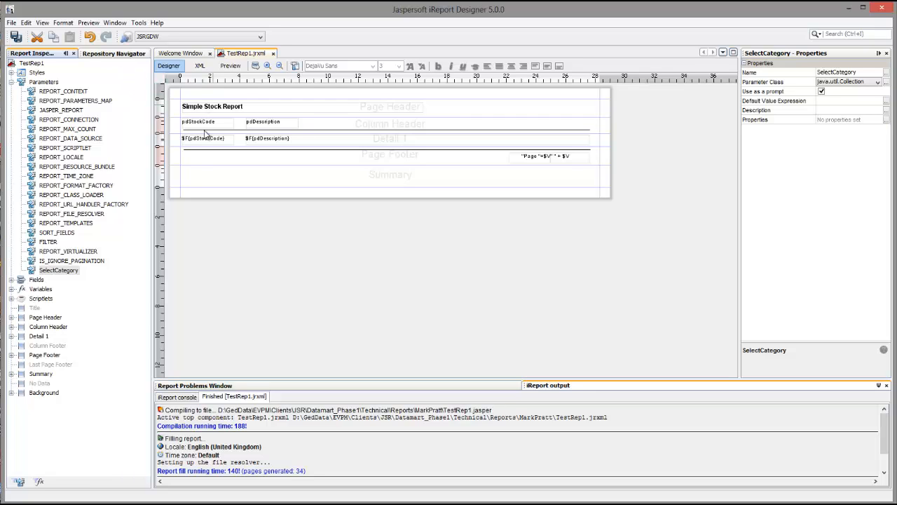
click(116, 55)
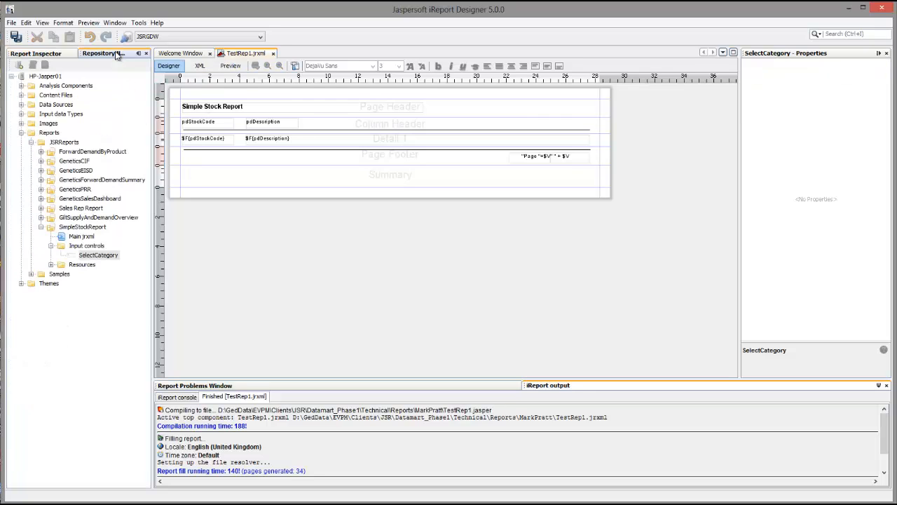
click(77, 236)
right_click(83, 239)
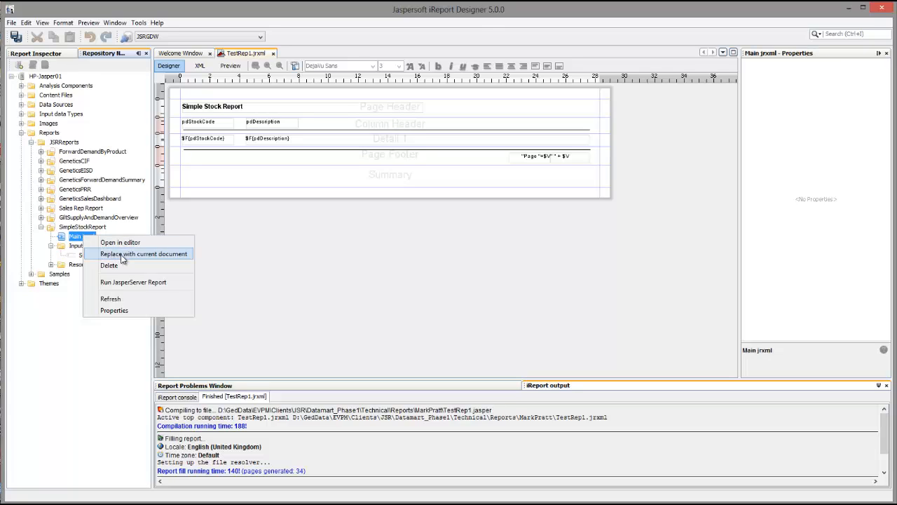
click(121, 258)
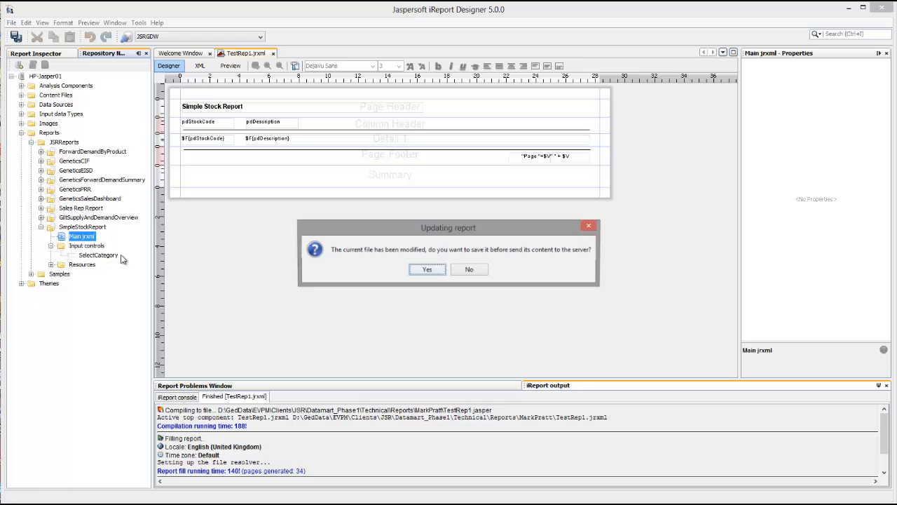
click(436, 271)
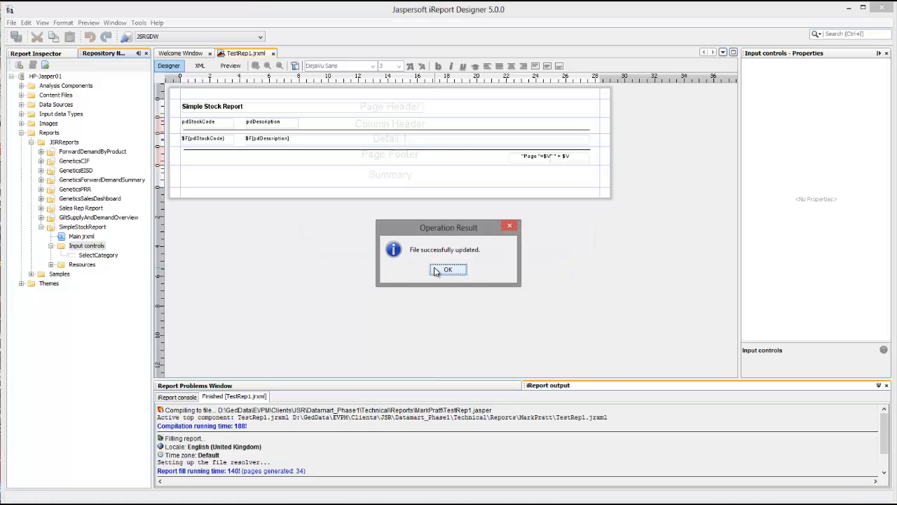
click(448, 270)
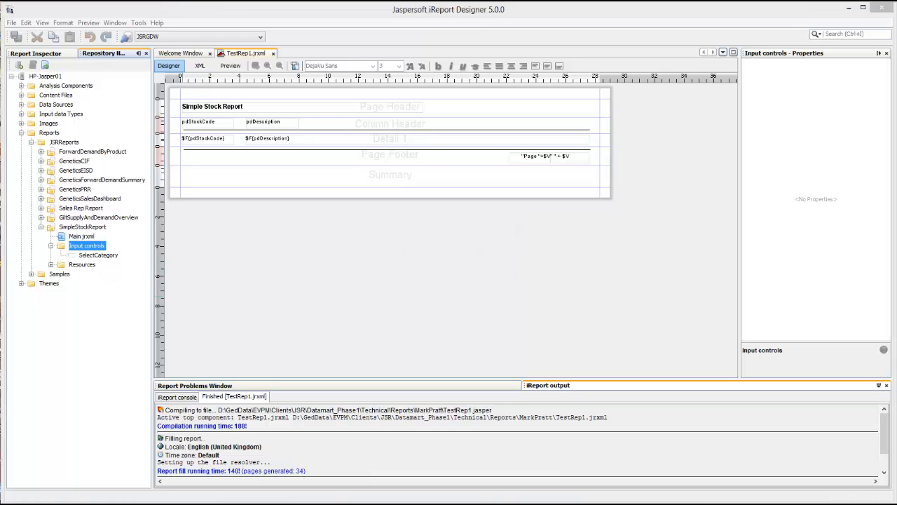
- Switch to JasperReports Server in the browser, reload the repository view and run SimpleStockReport
click(44, 477)
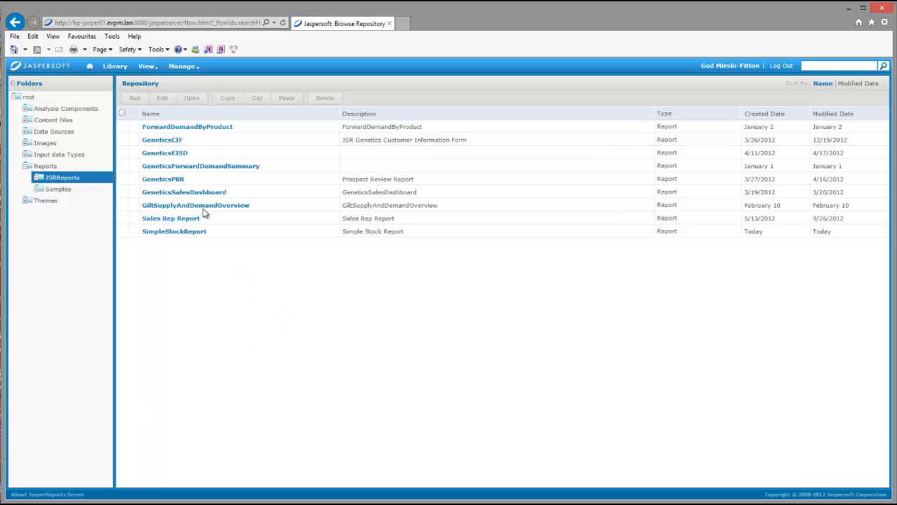
click(148, 66)
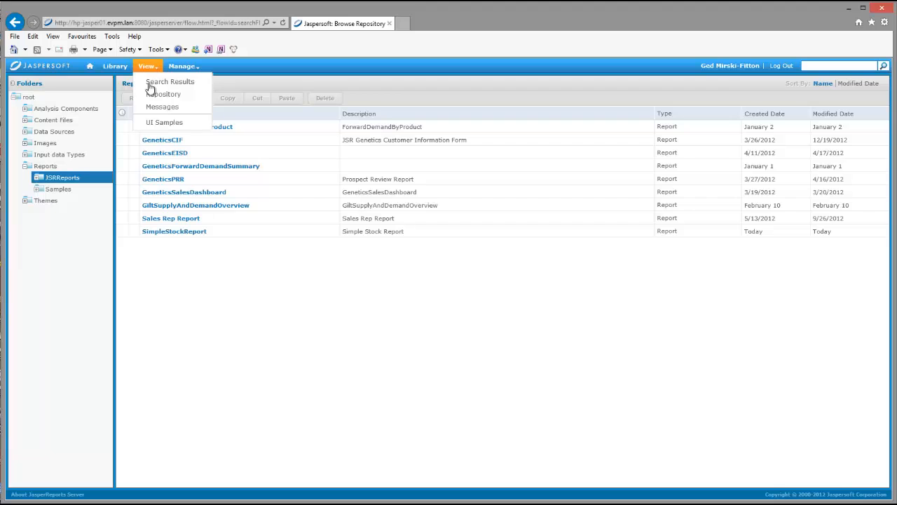
click(154, 94)
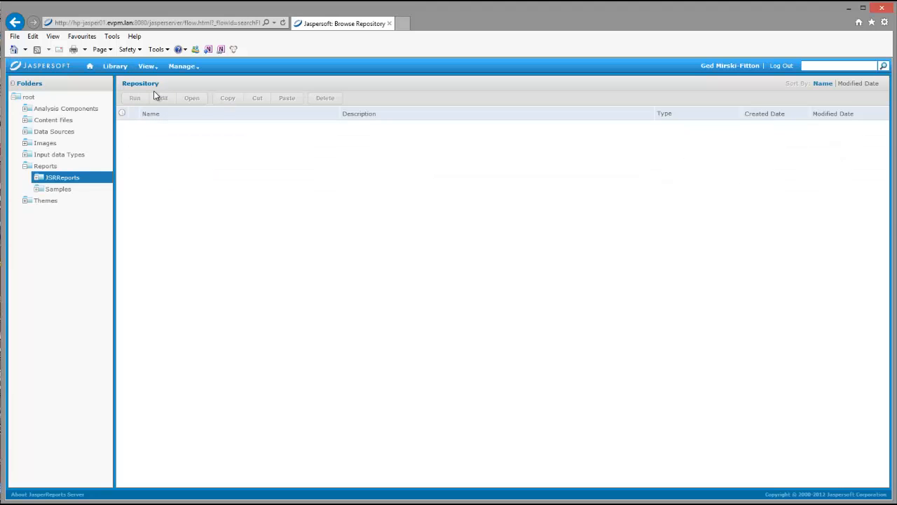
click(165, 232)
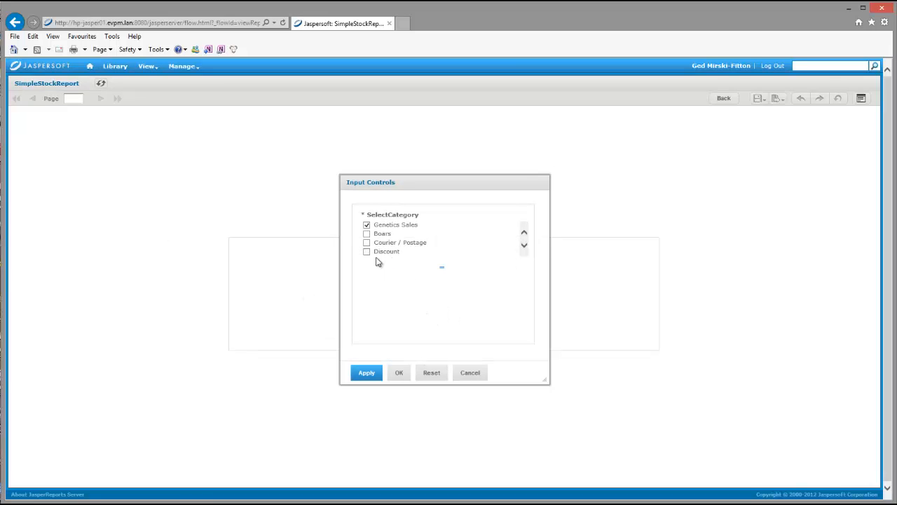
- Clear Genetics Sales, select only the Boars category in the input controls, and generate the report
click(368, 225)
click(367, 234)
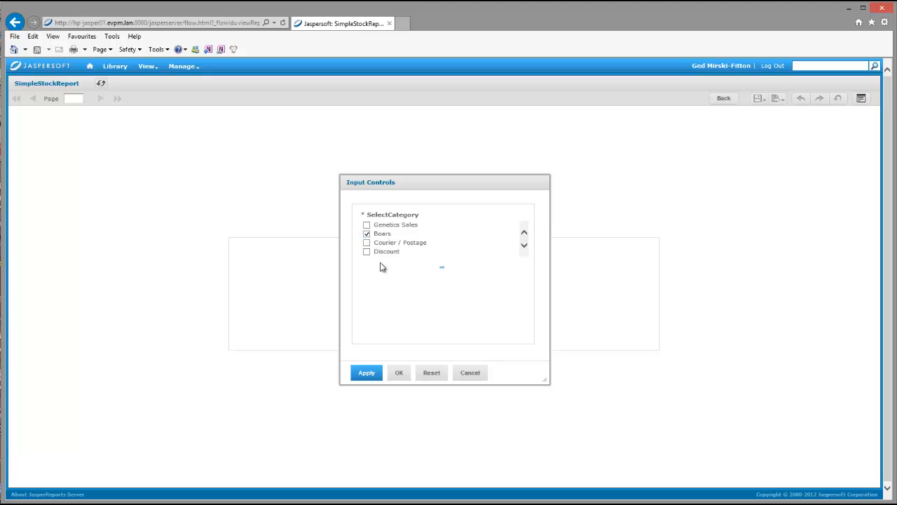
click(398, 378)
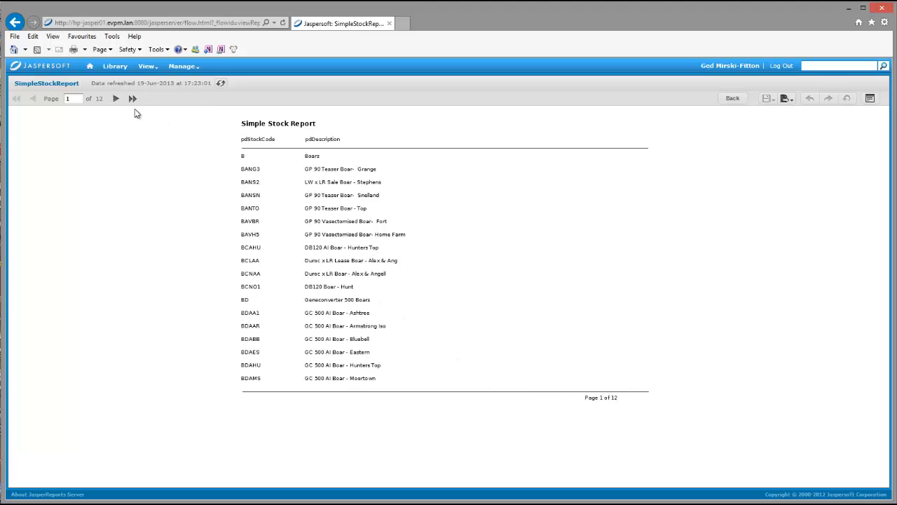
- Page through the generated Simple Stock Report to its last page to check the listed stock items, and return to the first page
click(116, 99)
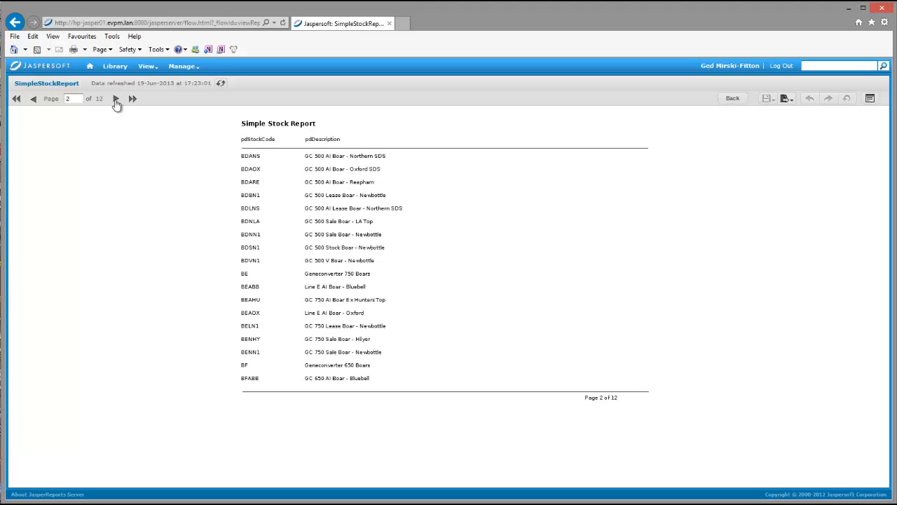
click(116, 100)
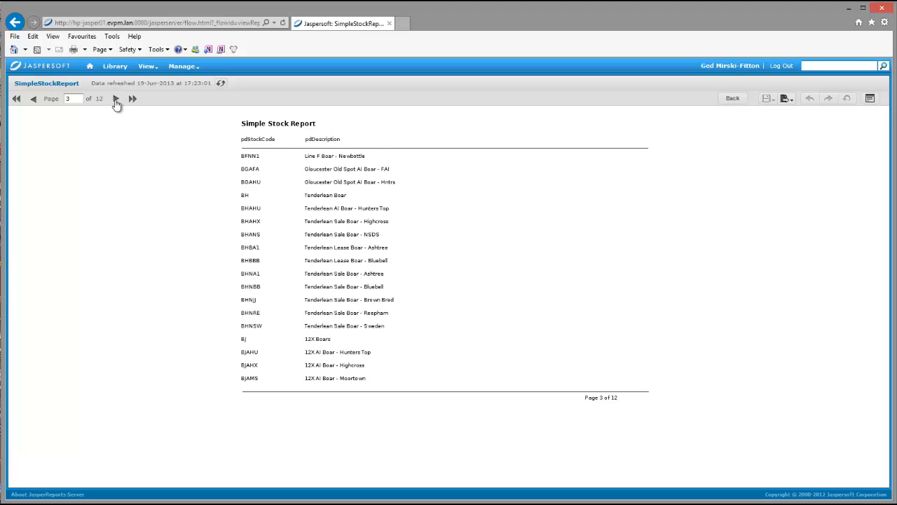
click(117, 100)
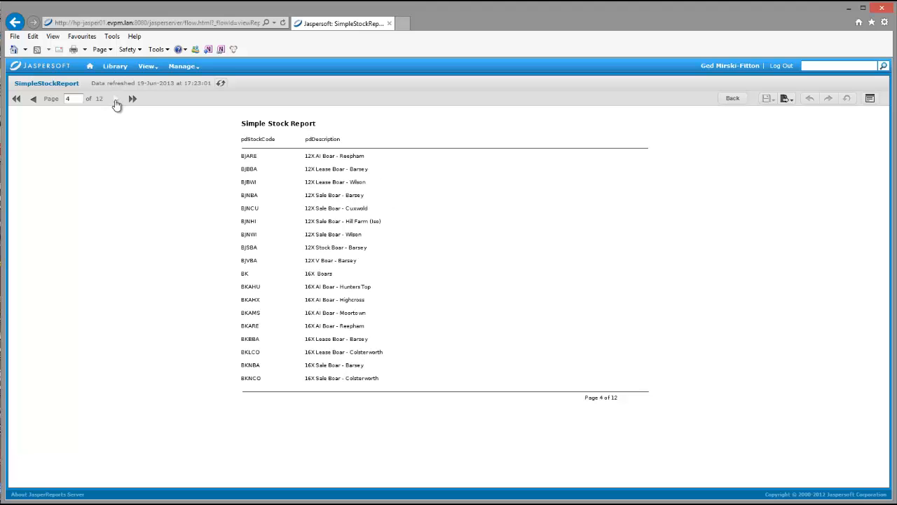
click(116, 100)
click(117, 100)
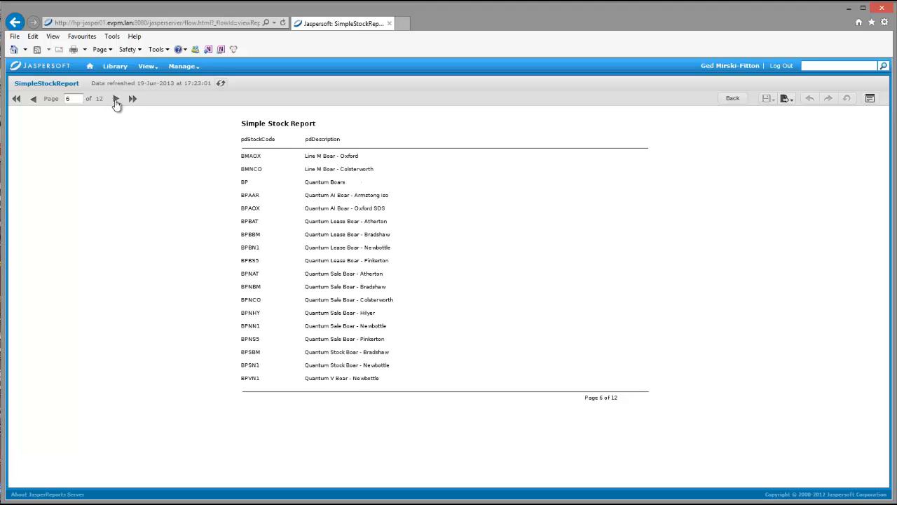
click(116, 100)
click(117, 100)
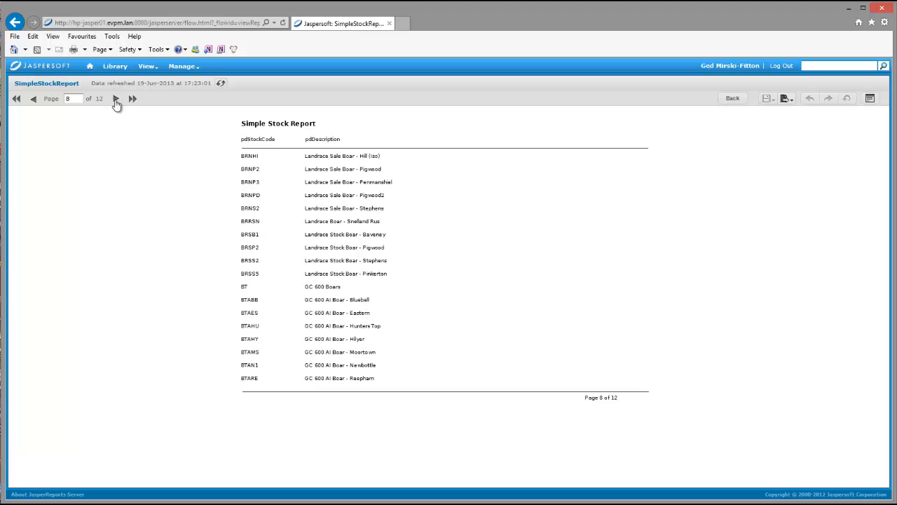
click(116, 100)
click(116, 101)
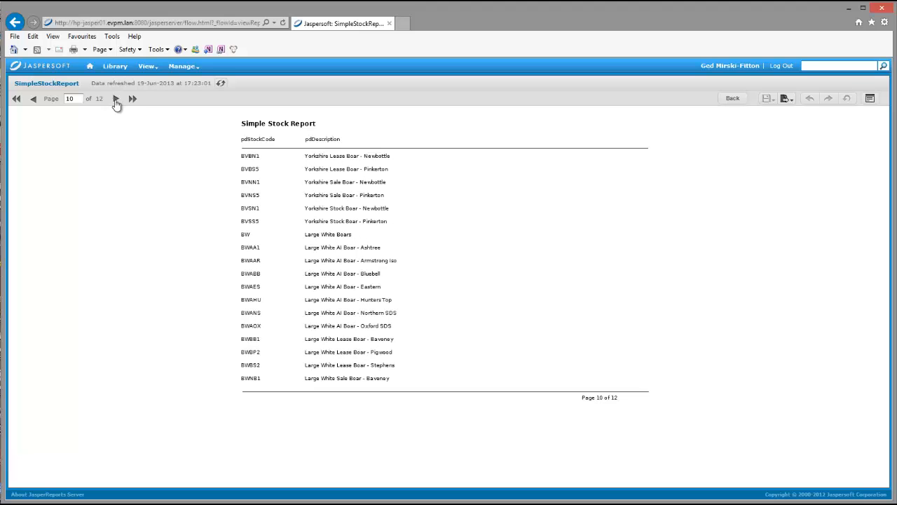
click(116, 100)
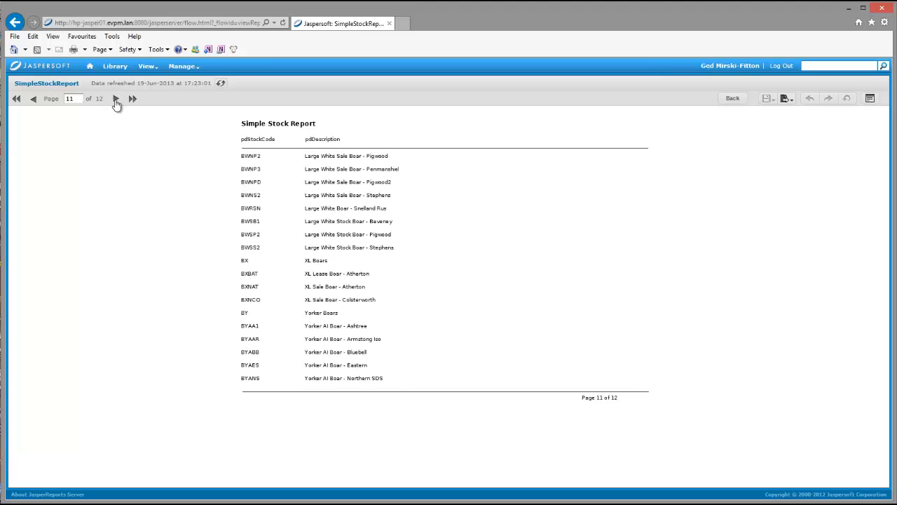
click(117, 100)
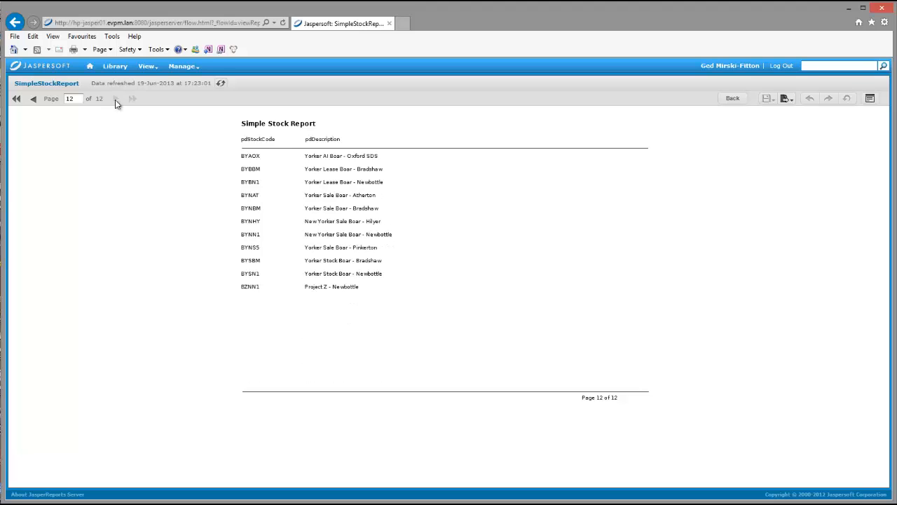
click(16, 100)
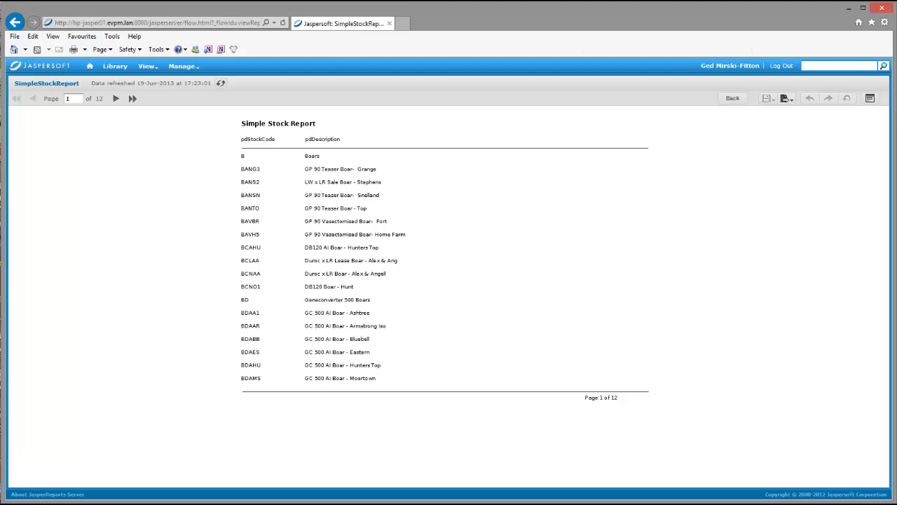
- Switch to iReport Designer and review the SelectCategory parameter's properties in the TestRep1 report
mouse_move(49, 502)
click(50, 473)
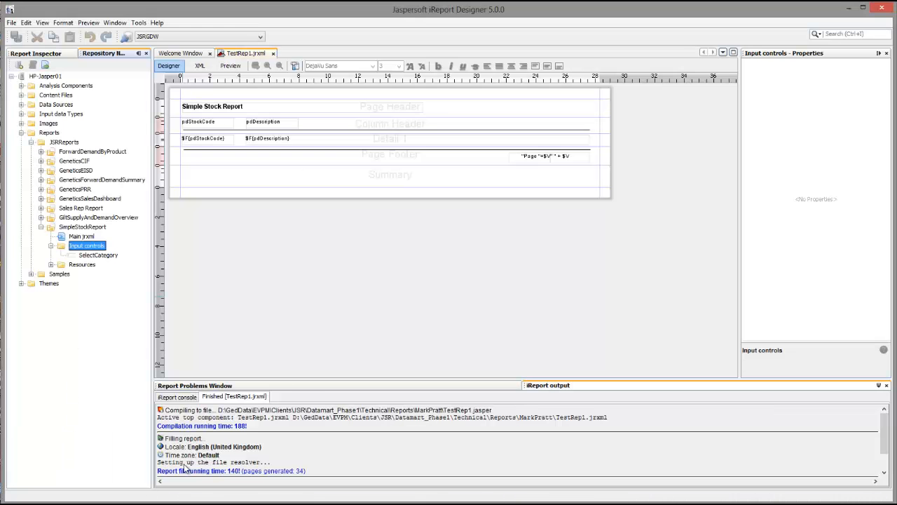
click(58, 56)
click(63, 271)
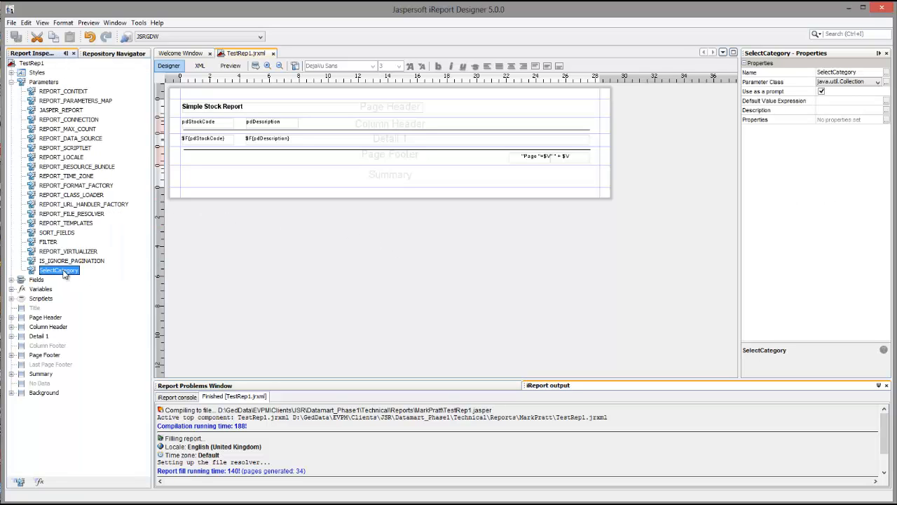
click(418, 273)
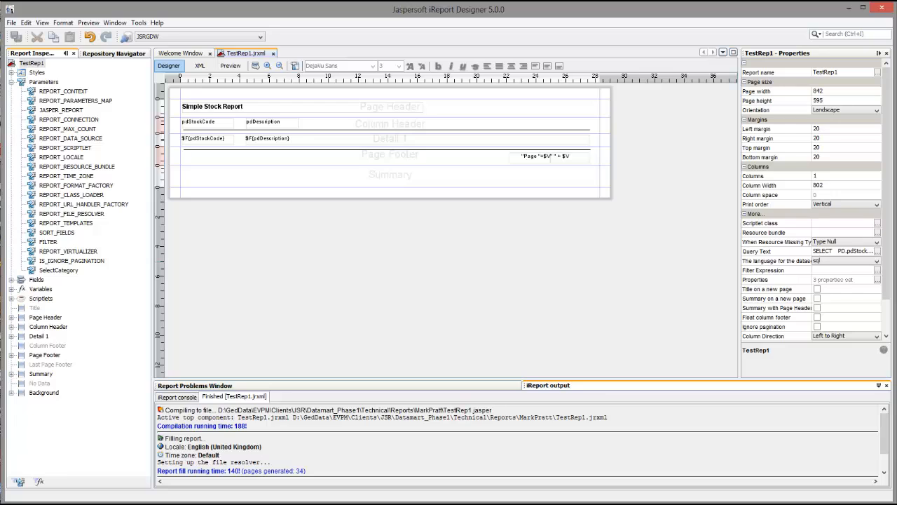